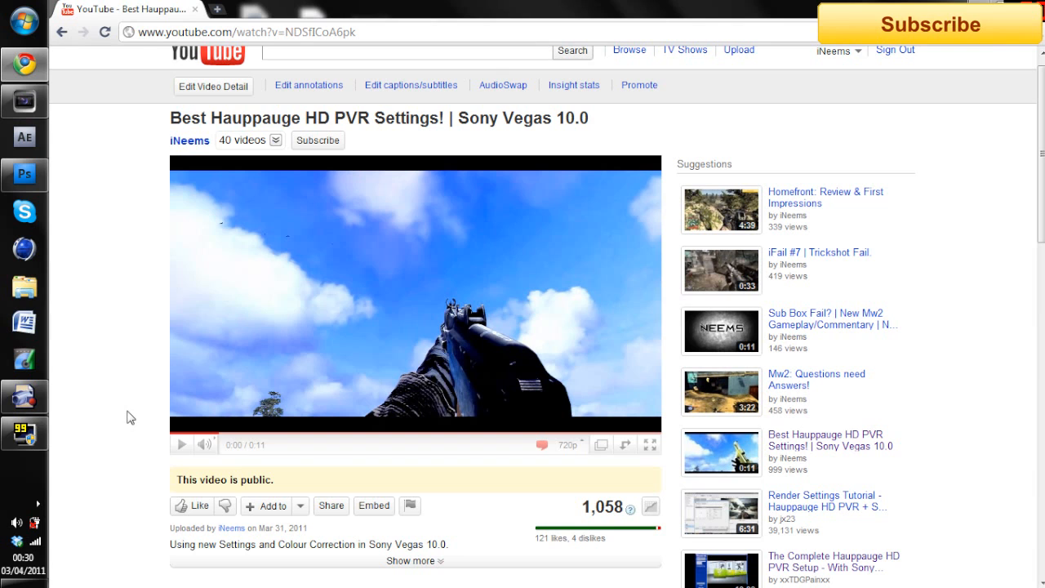
scroll(420, 369, "down", 4)
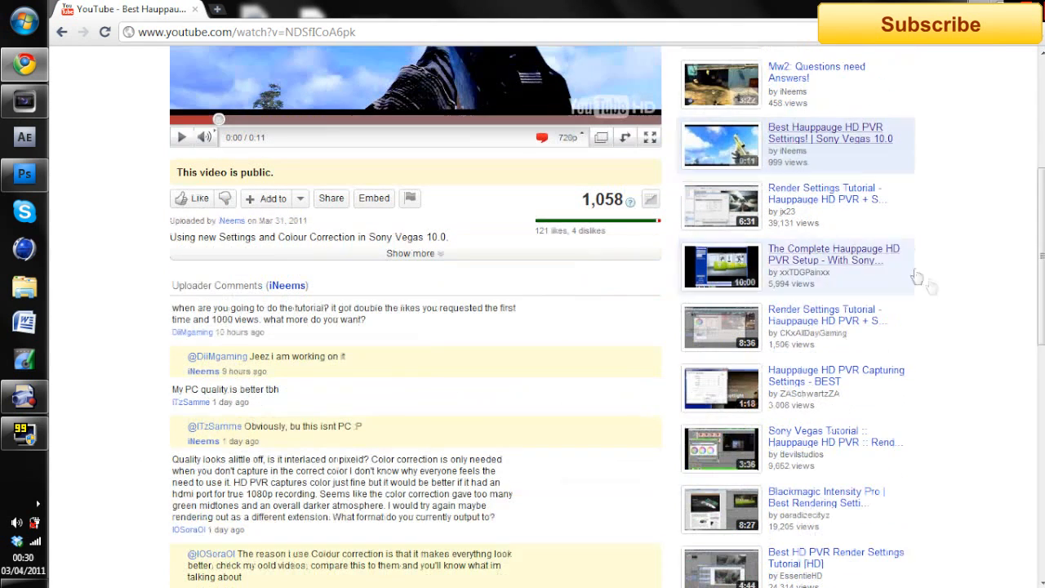
left_click_drag(1042, 287, 1042, 179)
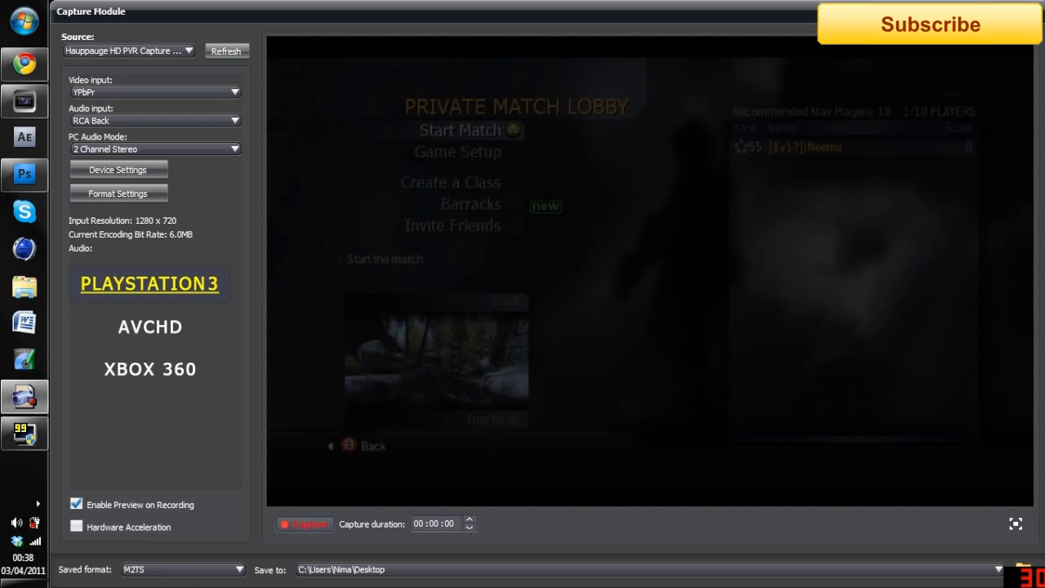
Review the capture device's settings and keep PAL_B as the Video Decoder's video standard
left_click(113, 174)
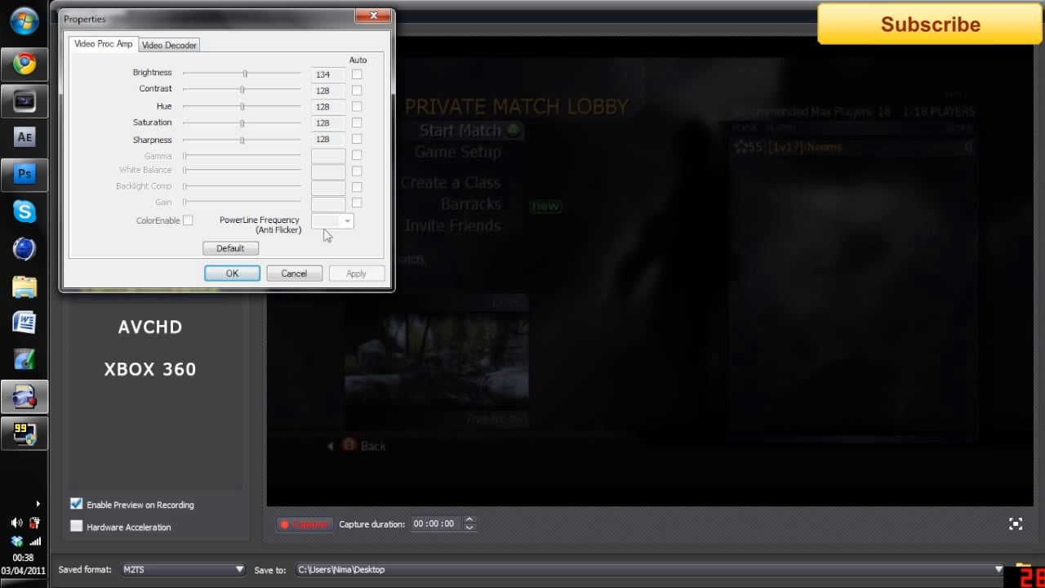
left_click(169, 45)
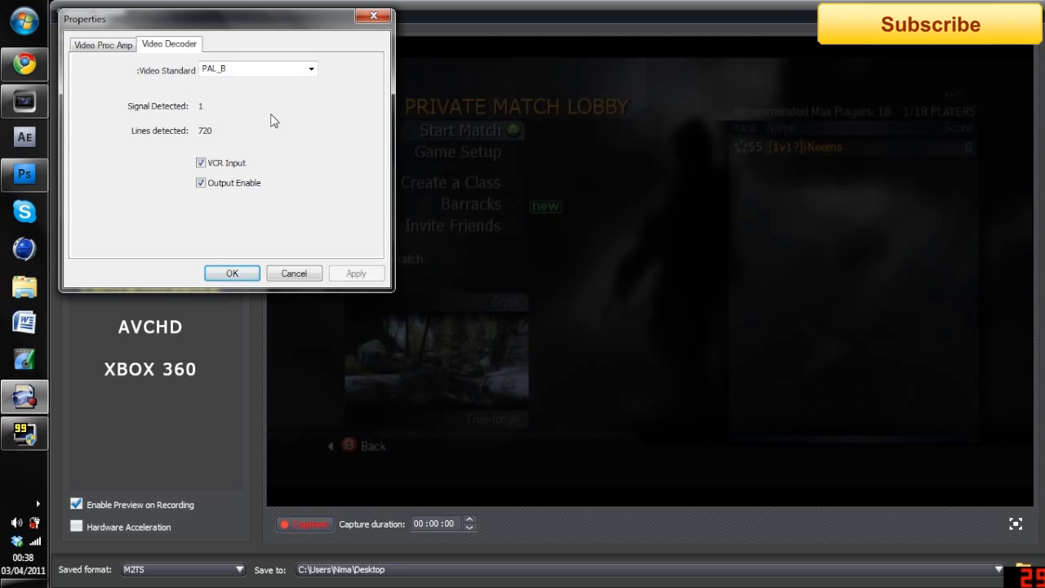
left_click(313, 69)
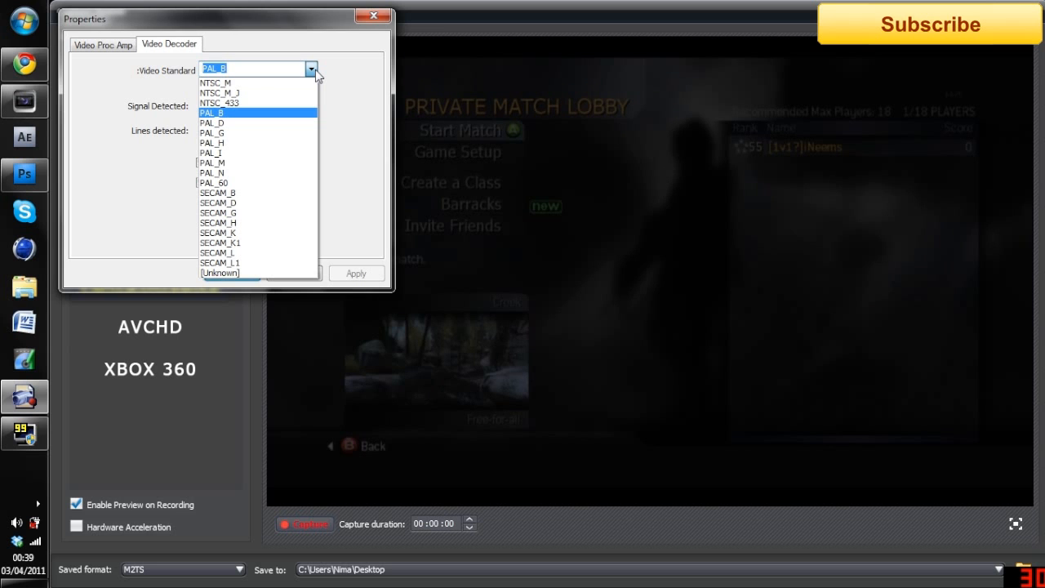
left_click(315, 70)
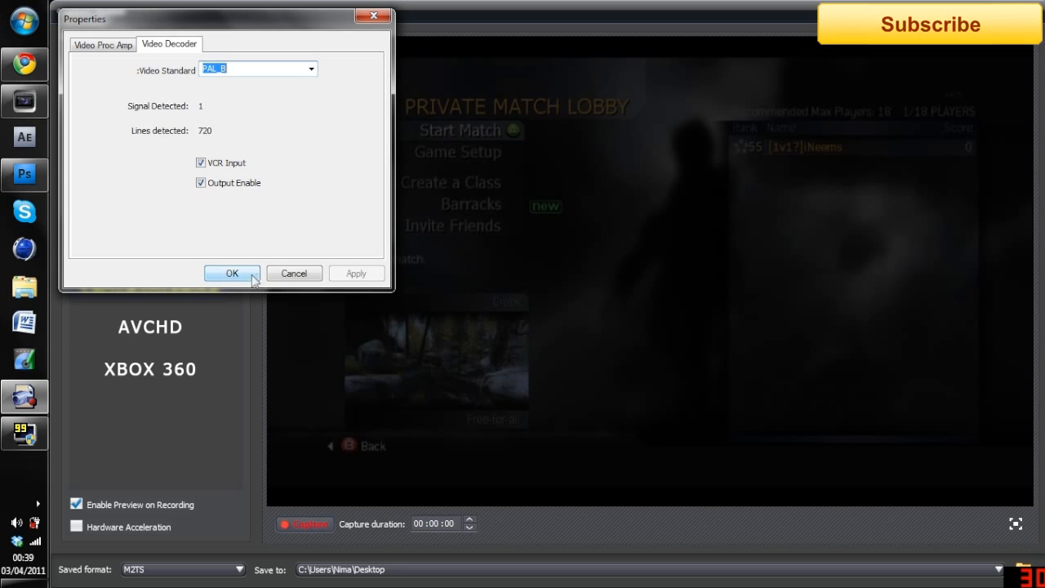
left_click(232, 273)
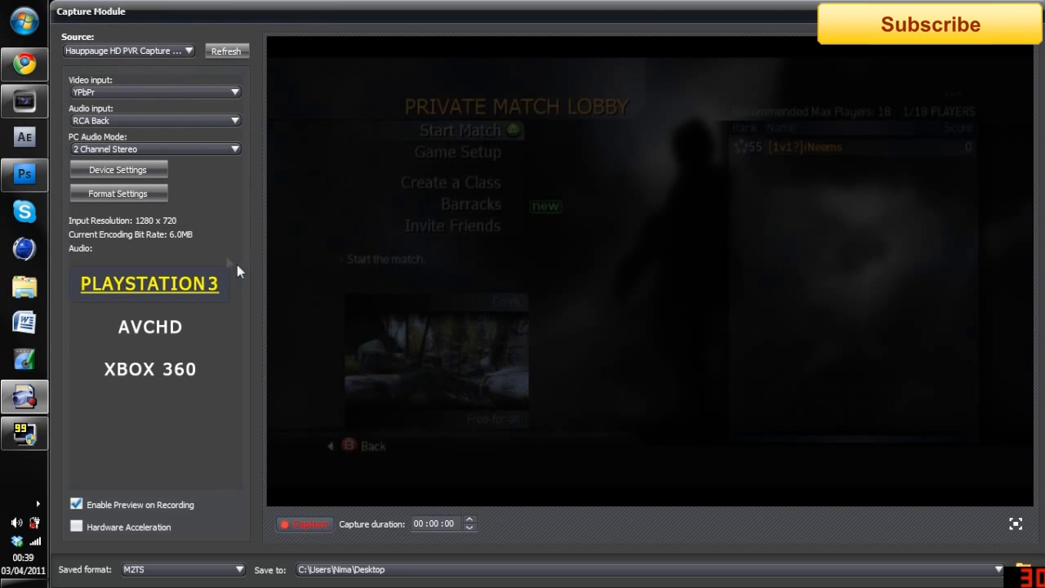
Set the H264 encoder's bitrate to 13.5 Mbps in the format settings, keeping Constant Bitrate
left_click(100, 201)
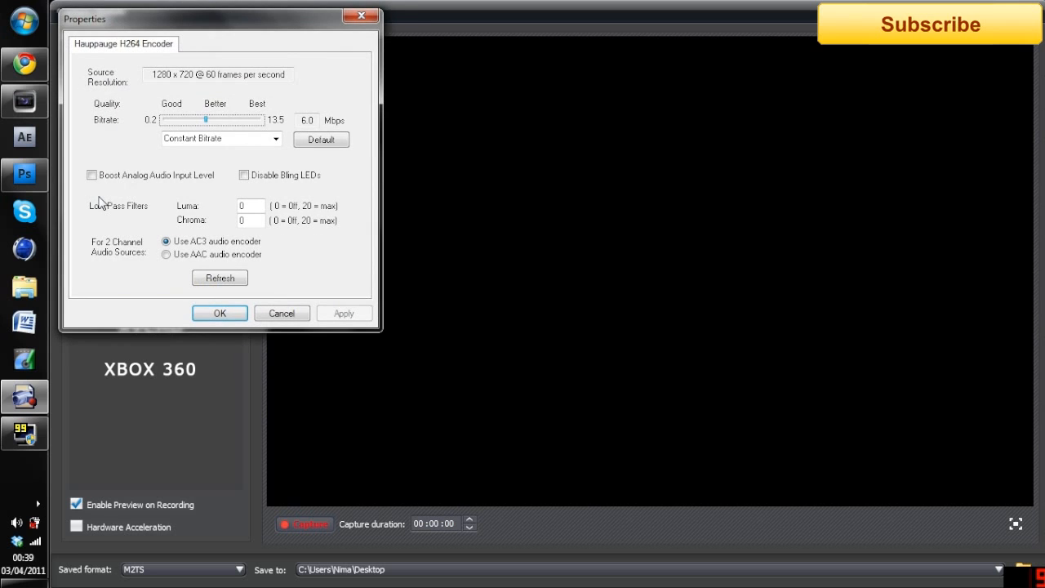
left_click_drag(205, 123, 272, 121)
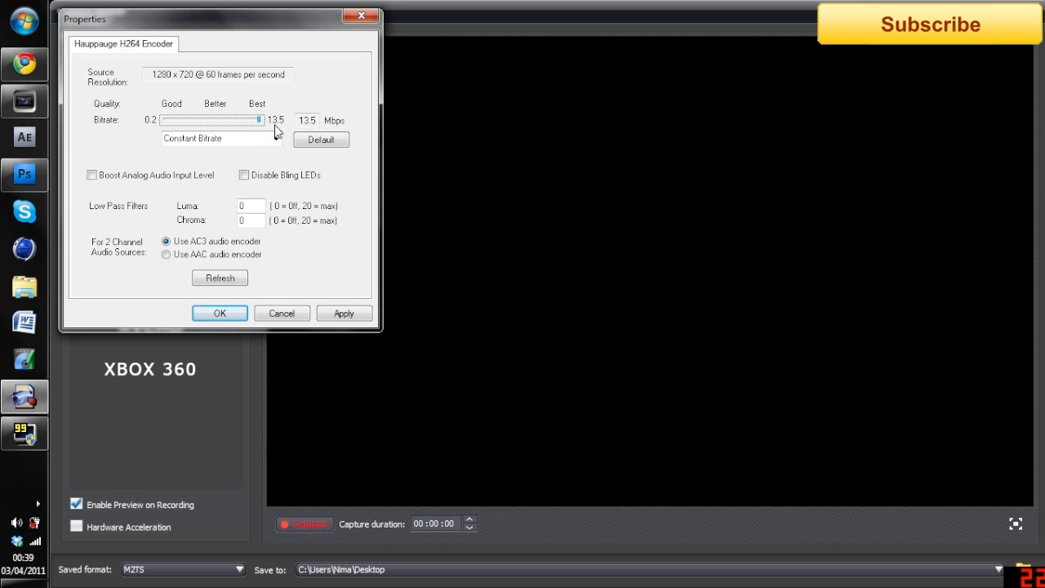
left_click(276, 139)
left_click(276, 143)
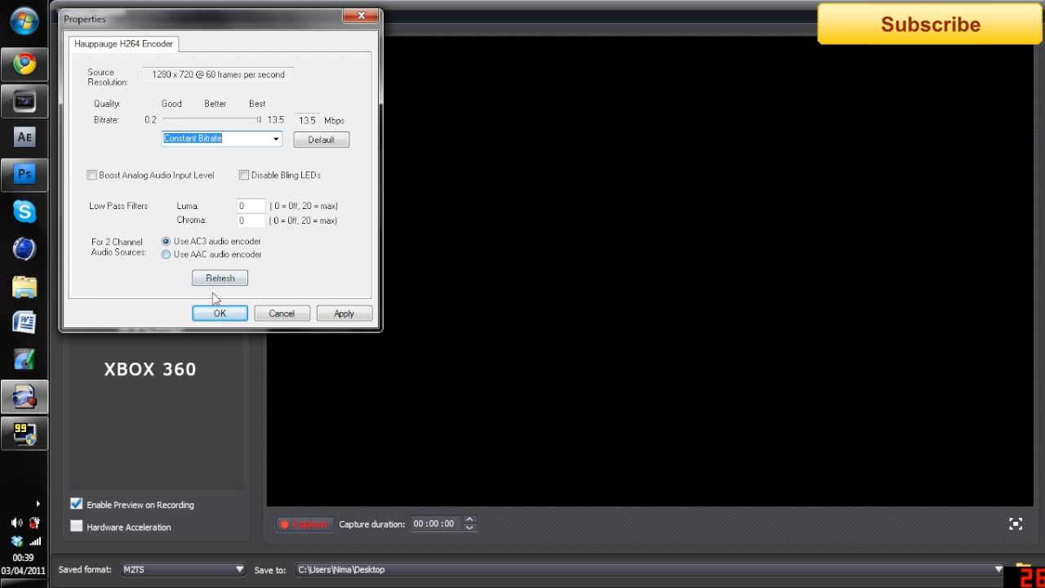
left_click(232, 313)
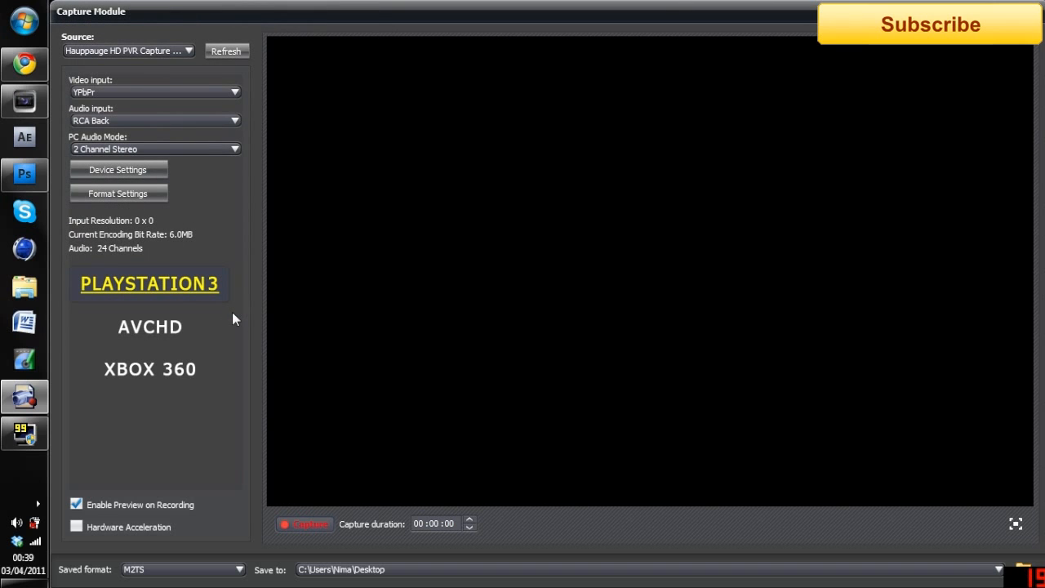
Switch to Vegas Pro, import 2011_4_2_22_59_52.M2TS from the Desktop and place it at the start of the timeline
left_click(29, 111)
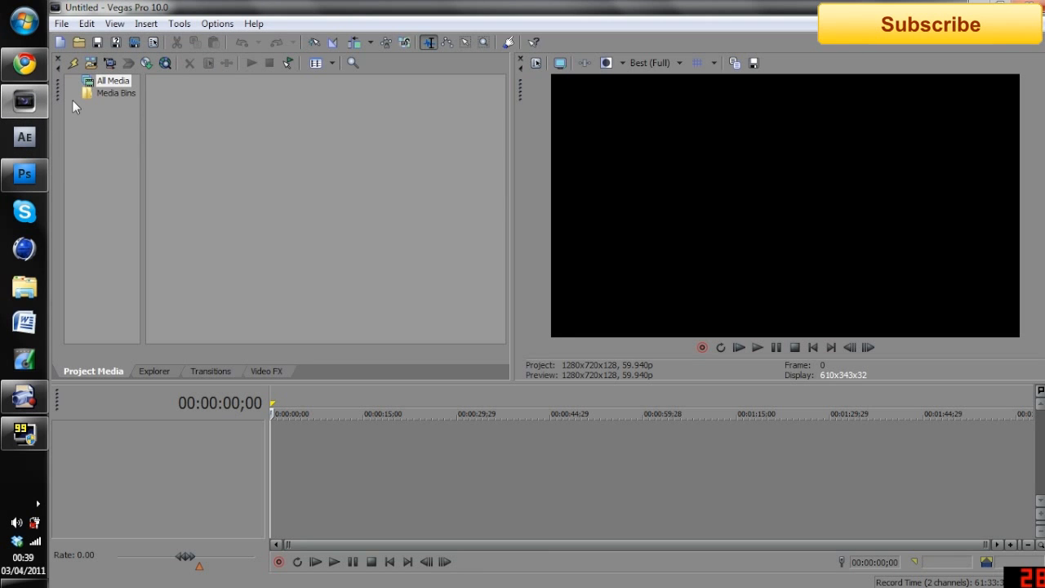
left_click(91, 64)
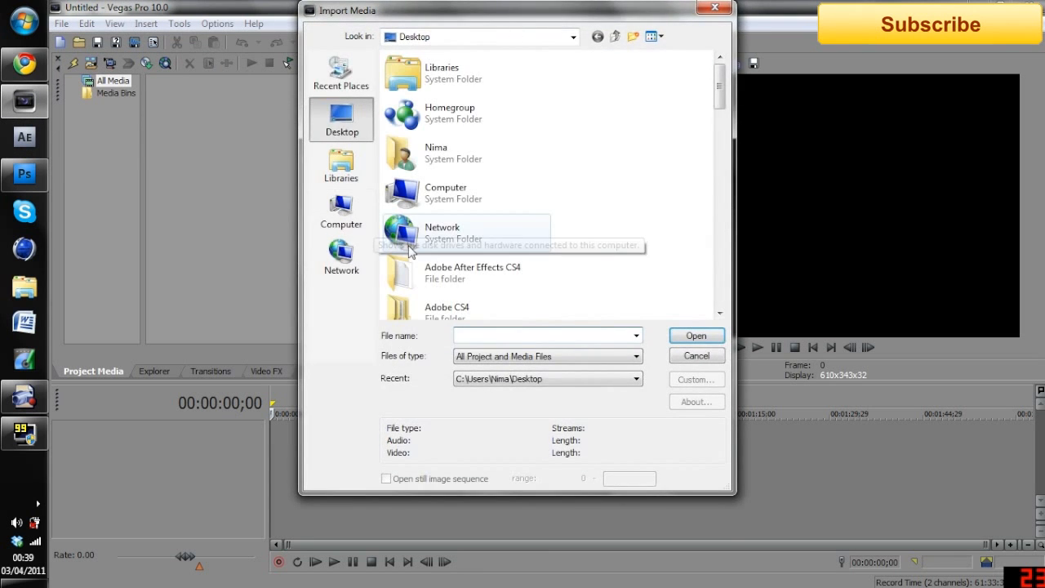
type("2")
key("Down")
key("Down")
key("Down")
key("Down")
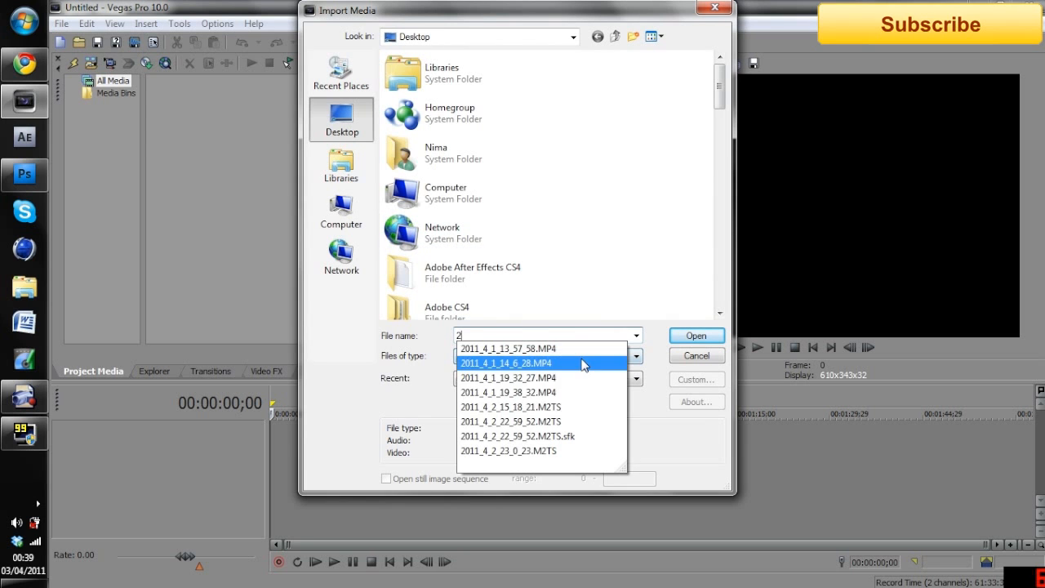
key("Down")
key("Down")
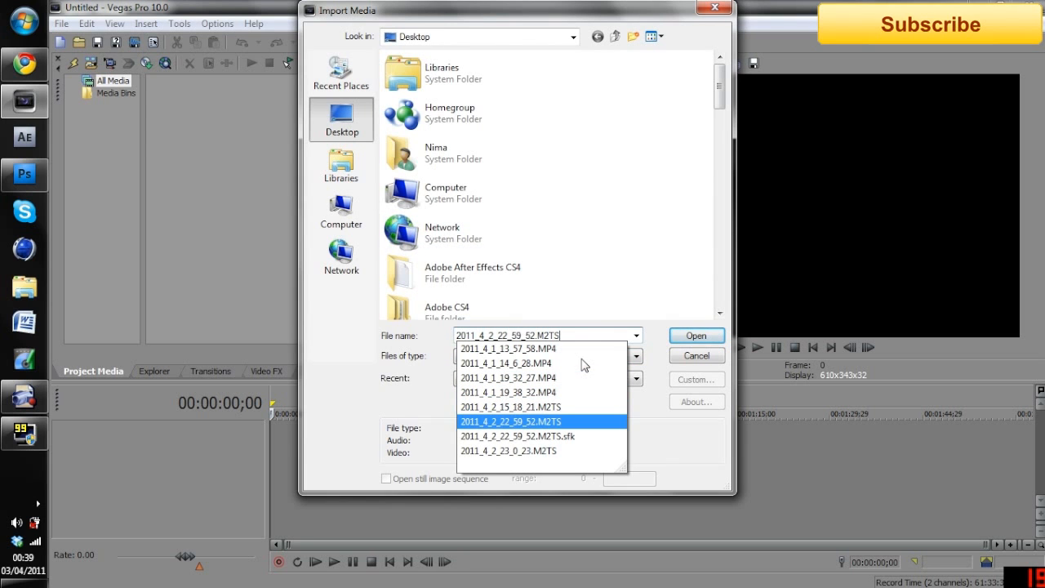
key("Return")
left_click_drag(196, 115, 270, 481)
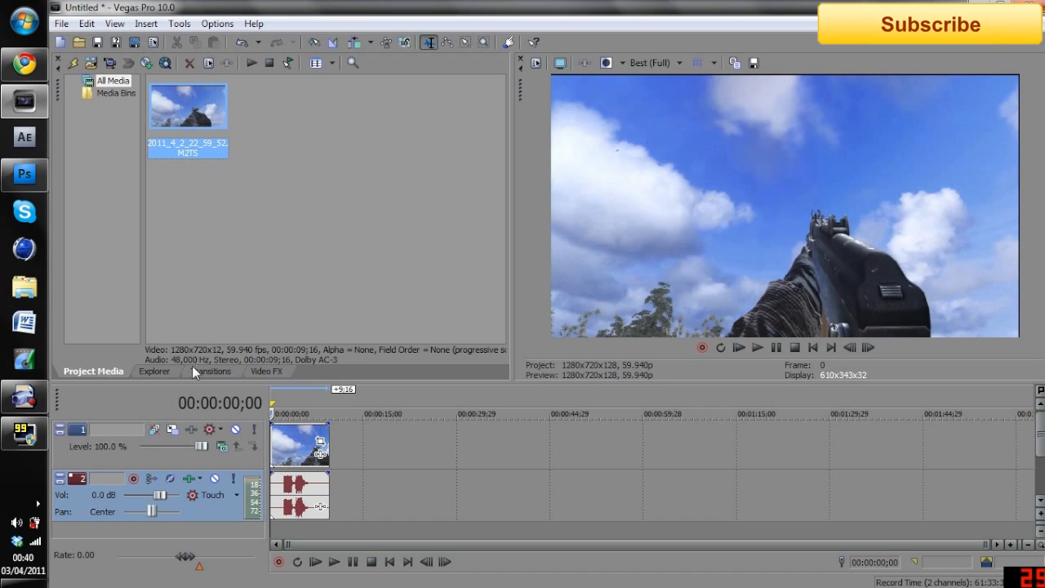
Set the video event's resampling switch to Disable resample in its properties
right_click(294, 447)
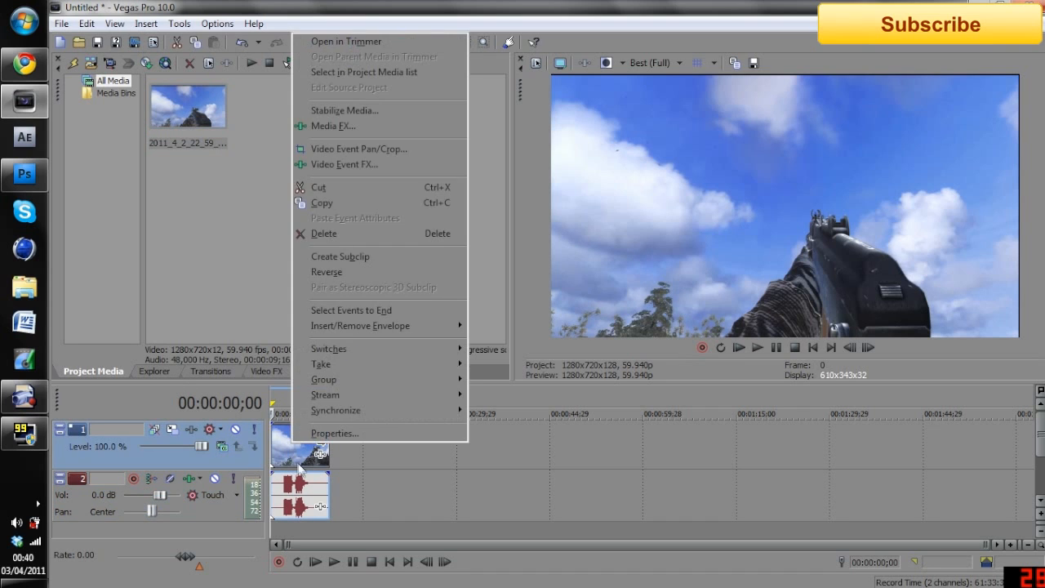
left_click(334, 433)
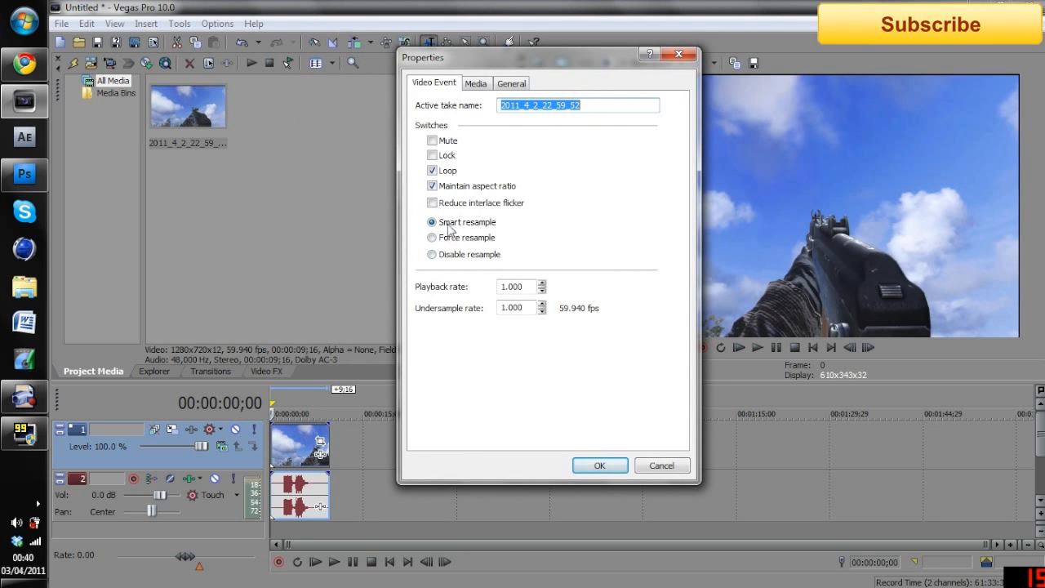
left_click(451, 255)
left_click(596, 464)
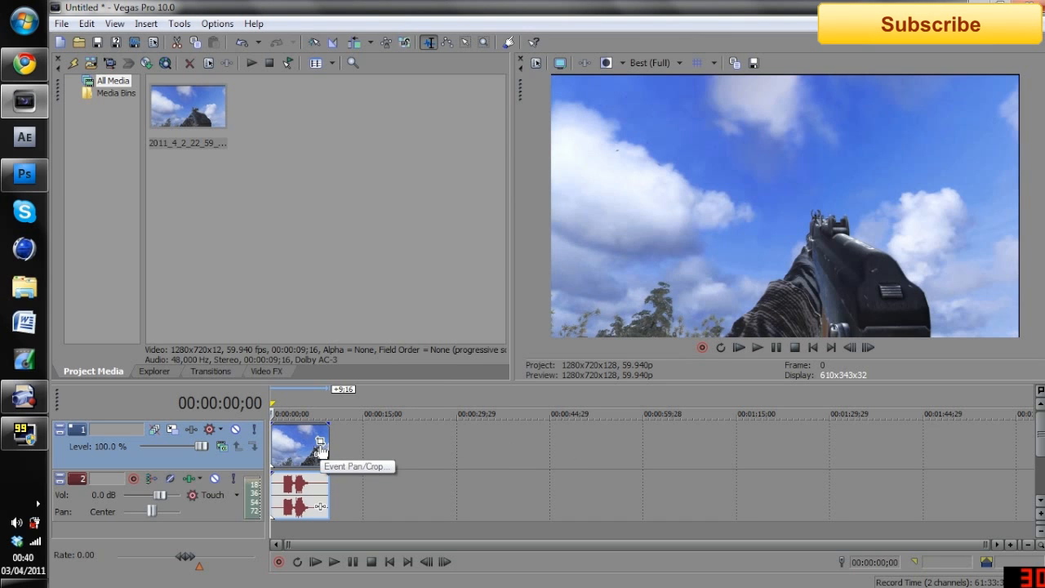
Crop the video event slightly inward with Event Pan/Crop to about 1,254.6 by 705.7
left_click(320, 445)
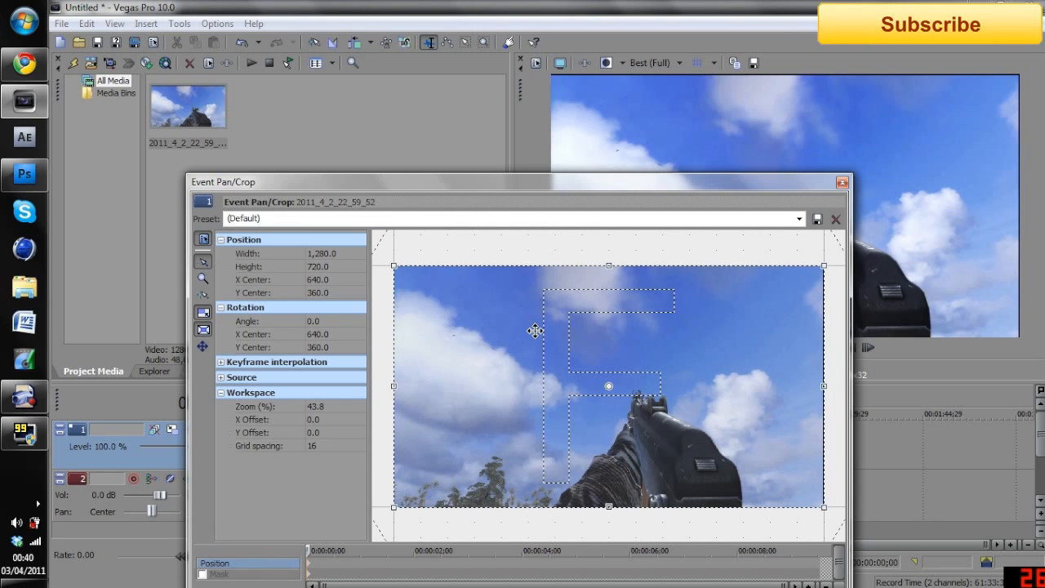
left_click_drag(825, 265, 823, 267)
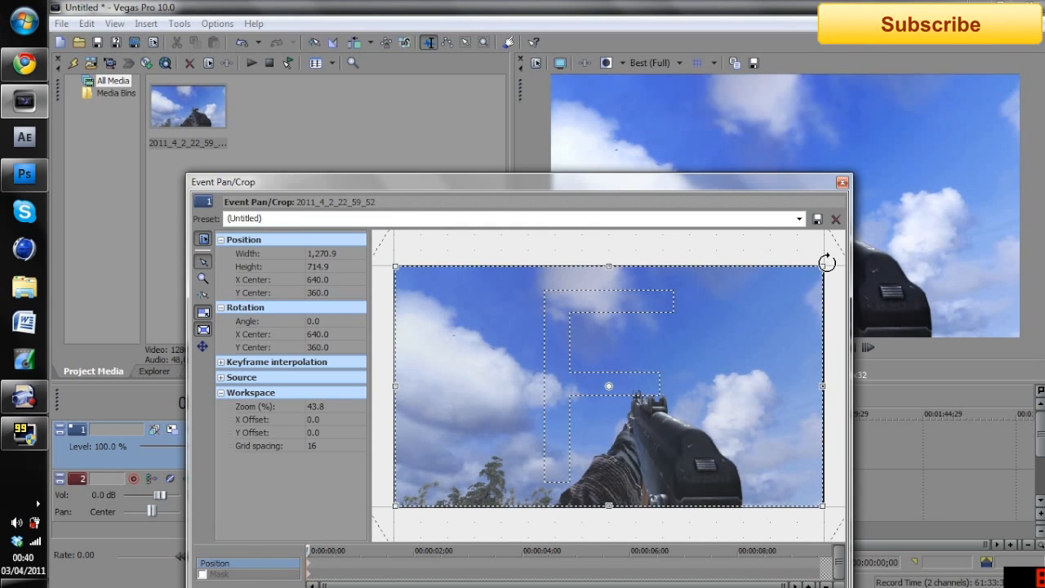
left_click_drag(823, 267, 824, 266)
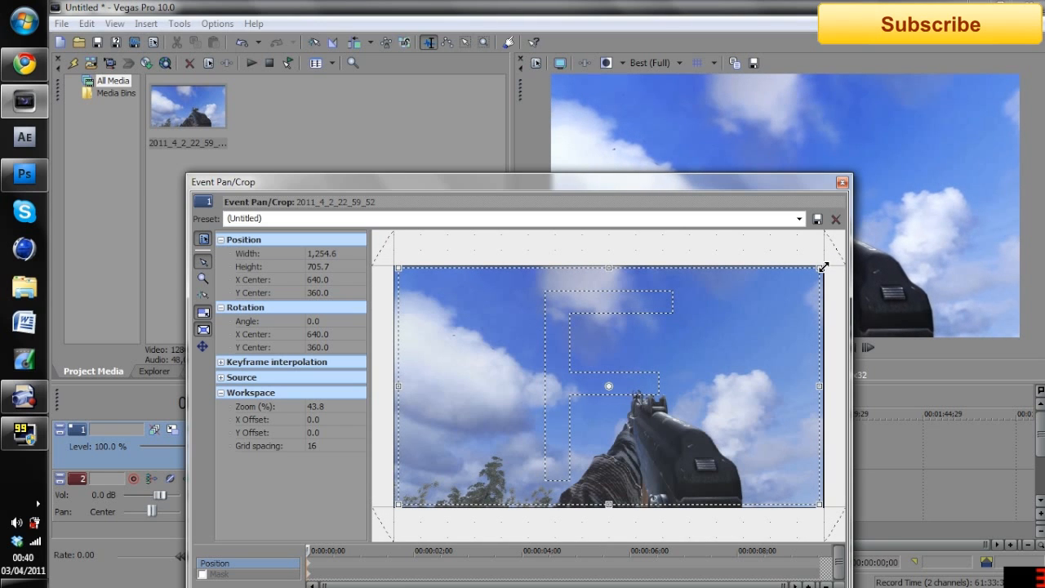
left_click(843, 182)
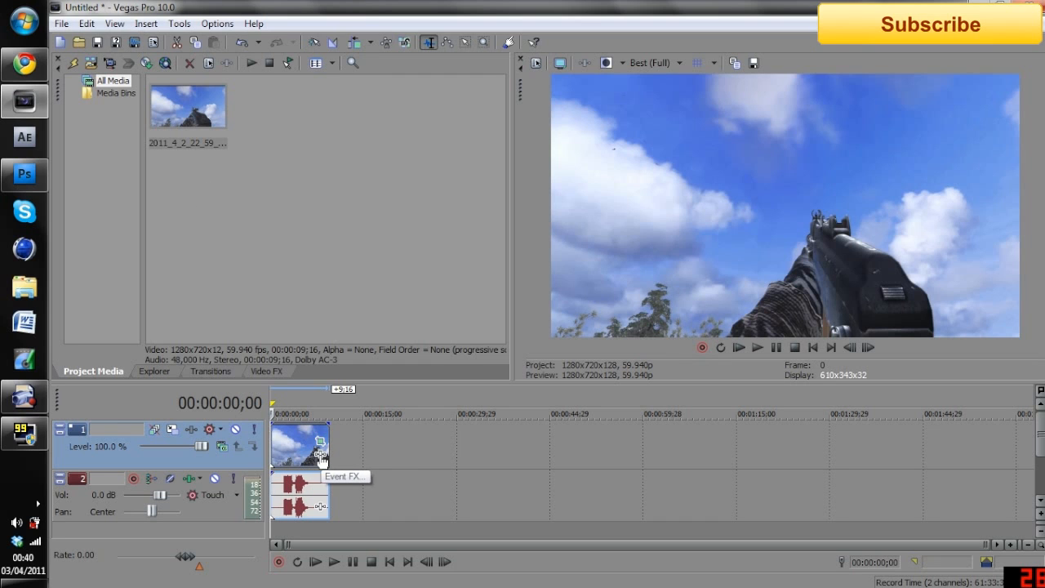
Apply the Brightness and Contrast effect with the Good quality preset to the video event
left_click(261, 373)
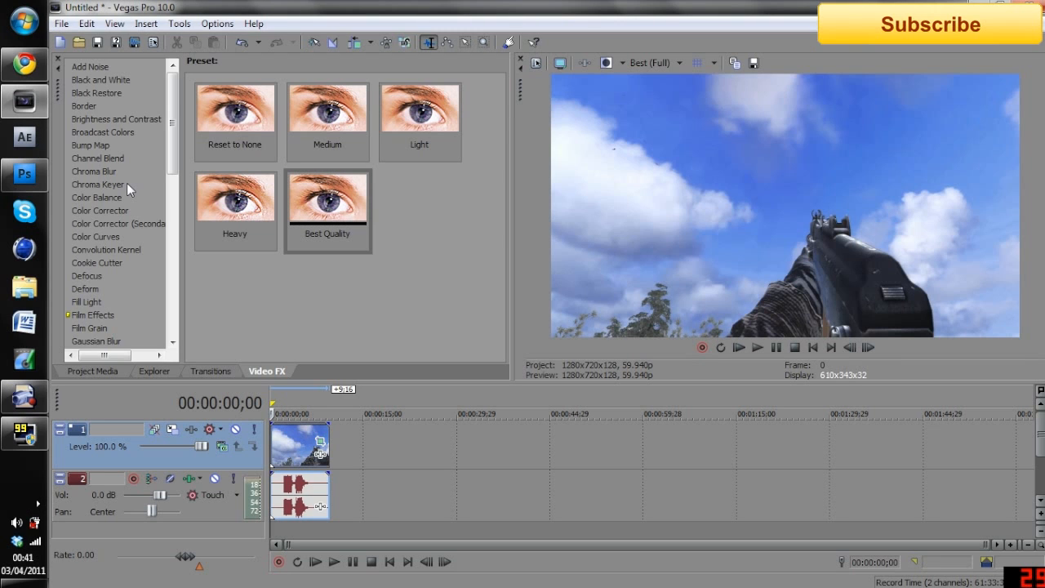
left_click(114, 117)
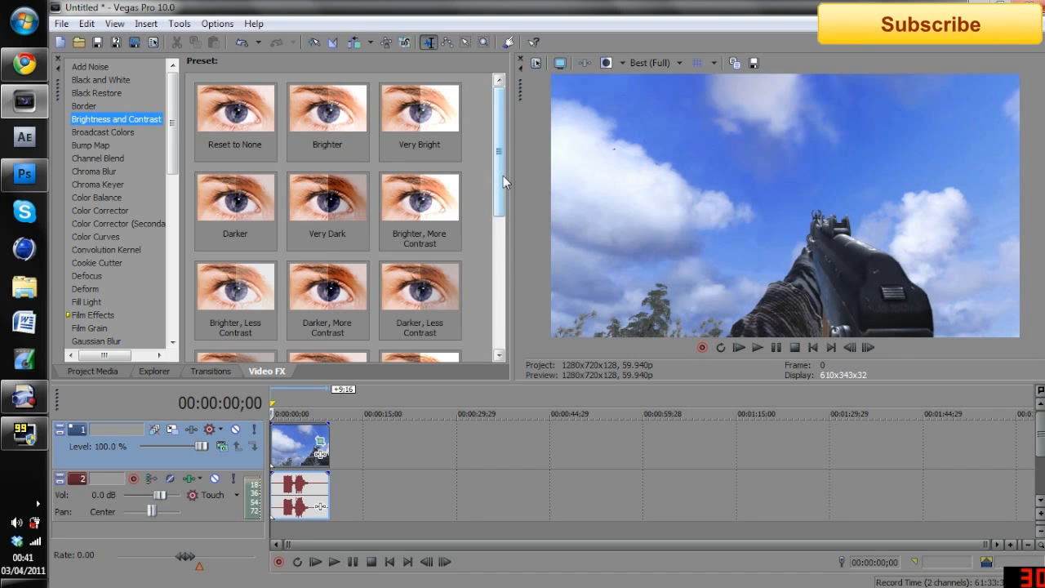
left_click_drag(500, 181, 512, 293)
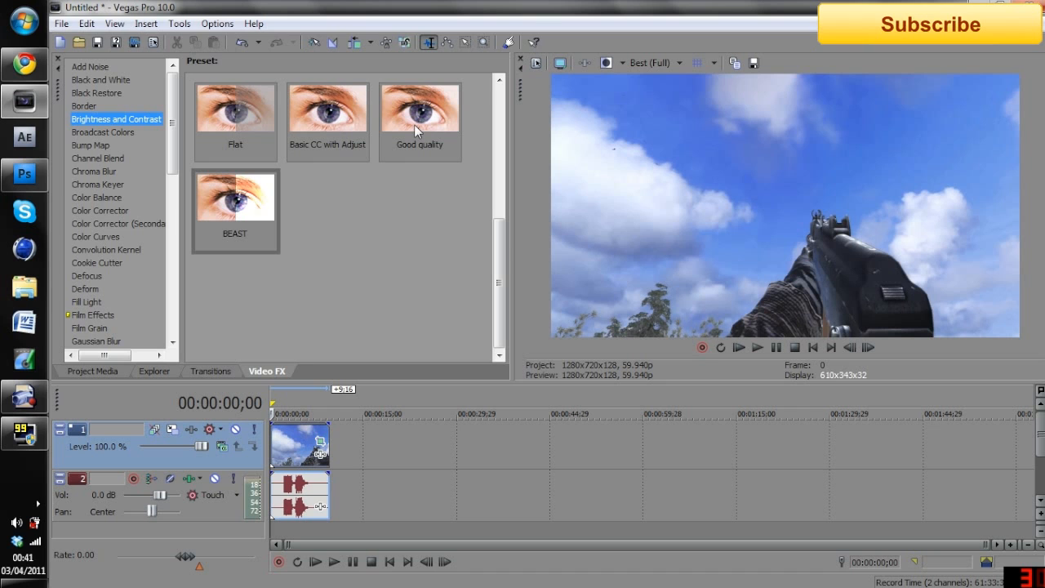
left_click_drag(417, 130, 302, 449)
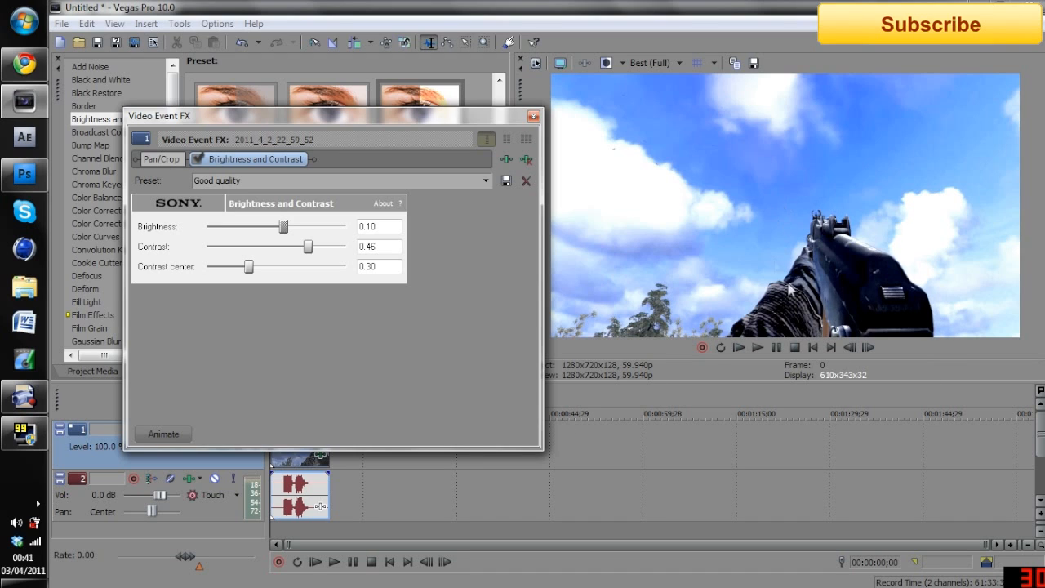
left_click(533, 119)
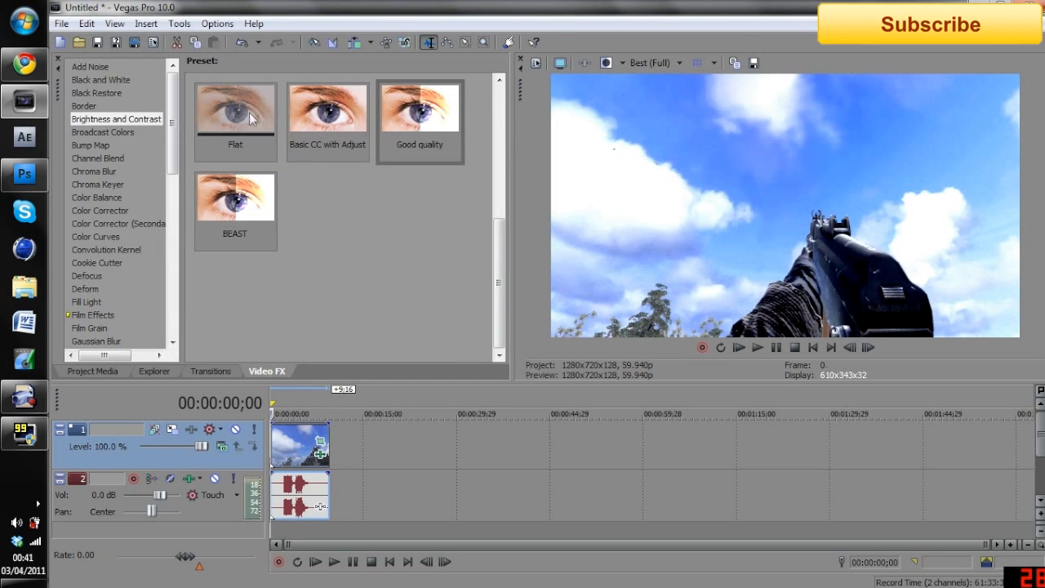
Apply the Bump Map effect with the Best Quality preset to the video event
left_click(104, 146)
left_click_drag(310, 213, 299, 447)
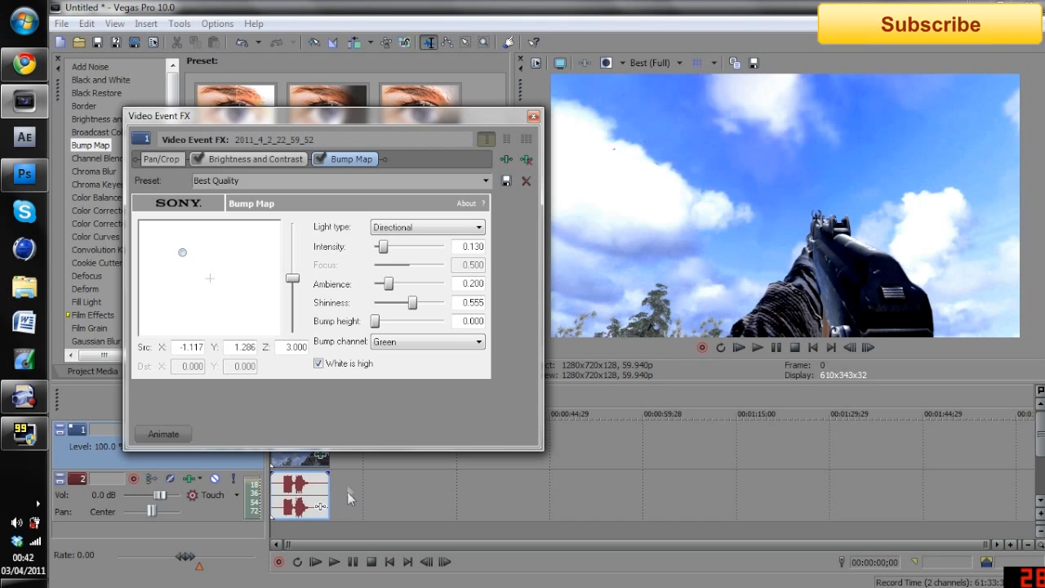
left_click(534, 117)
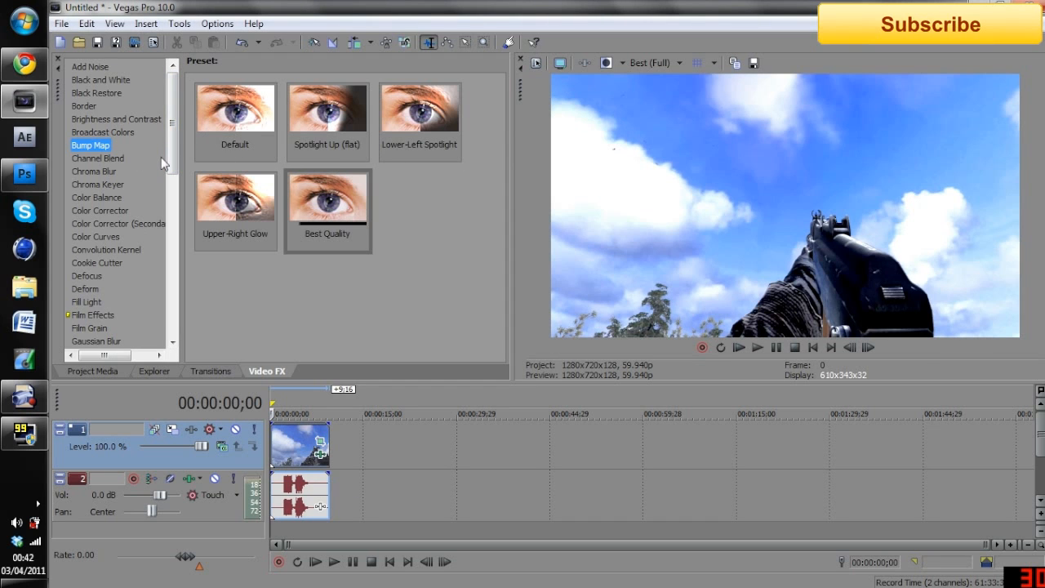
Apply the Color Corrector (Secondary) effect with the Best Quality preset to the video event
left_click(138, 224)
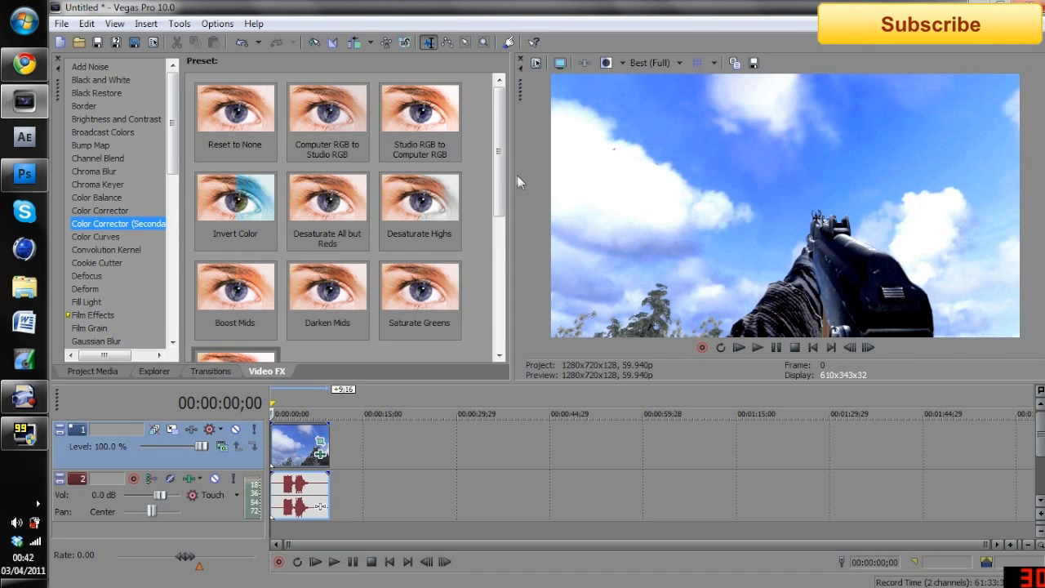
scroll(343, 212, "down", 2)
left_click_drag(235, 294, 286, 451)
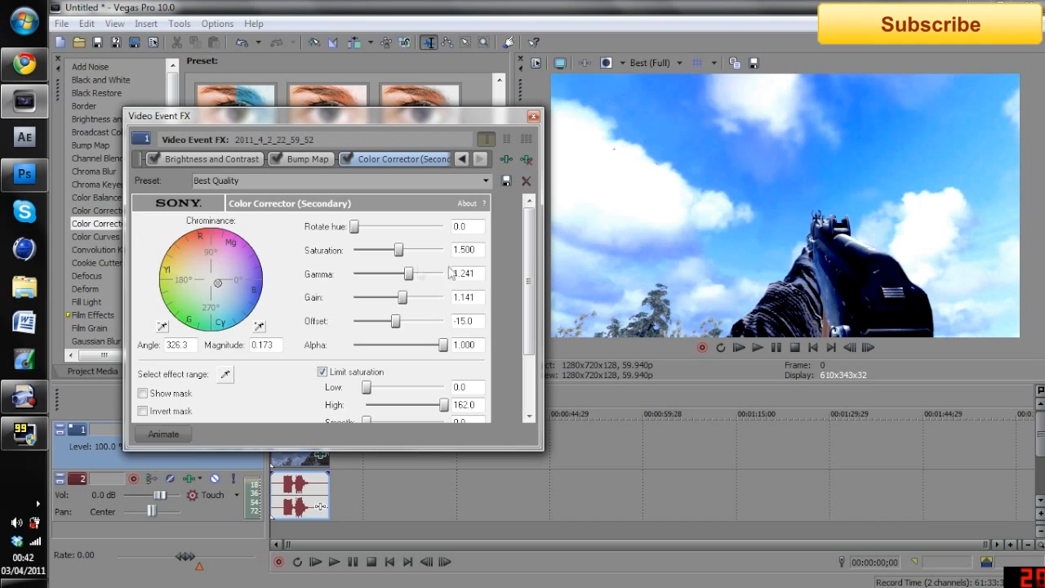
Shift the secondary color corrector's chrominance toward cyan-blue, to an angle of about 297.8 and a magnitude of about 0.344
left_click_drag(218, 285, 230, 339)
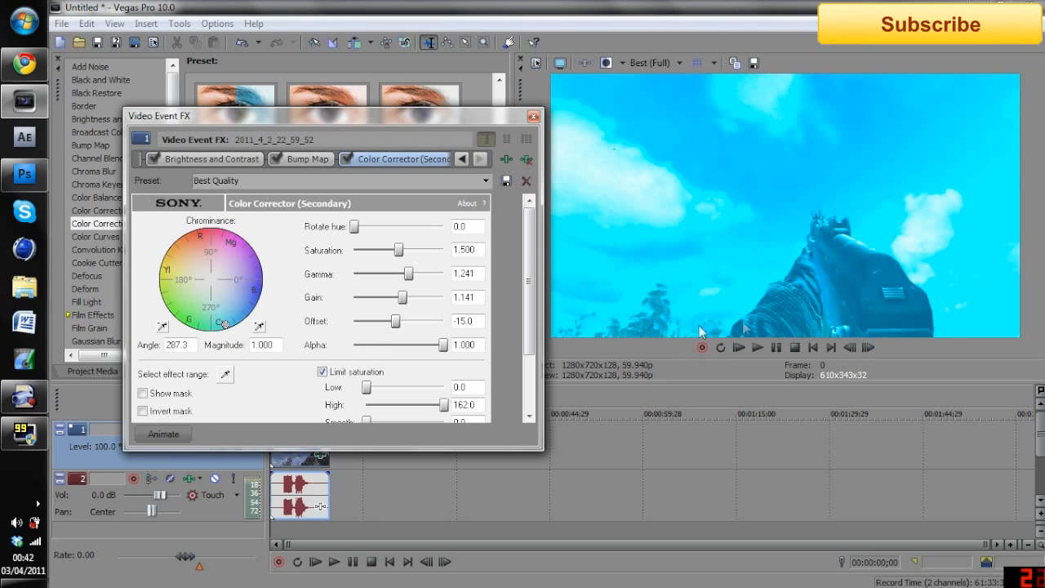
left_click_drag(225, 325, 220, 299)
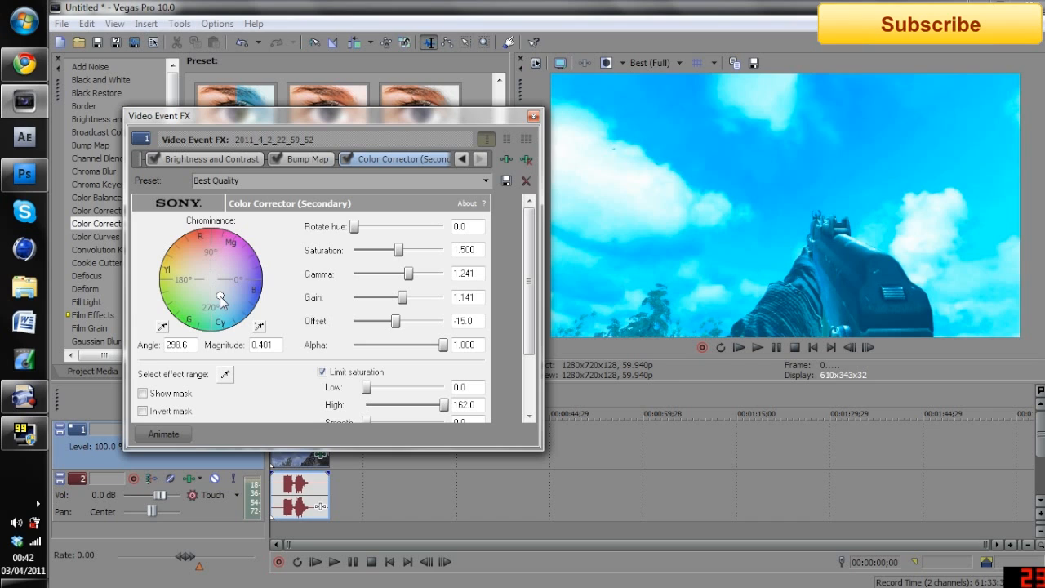
left_click_drag(221, 301, 219, 299)
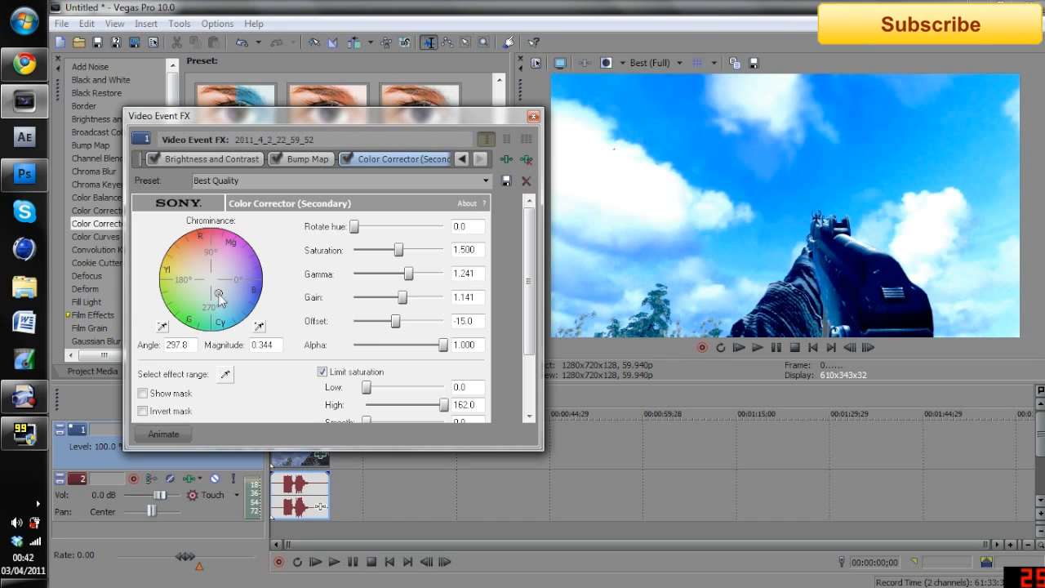
Try different chrominance positions in the secondary color corrector and settle on an angle of about 310.2 and a magnitude of about 0.272
left_click_drag(221, 296, 205, 274)
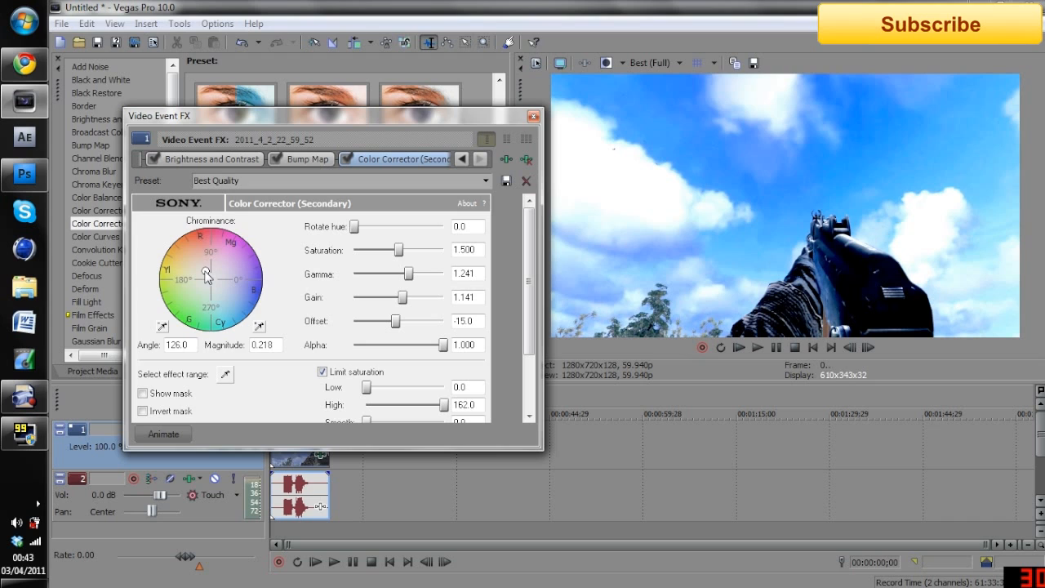
left_click_drag(206, 274, 199, 301)
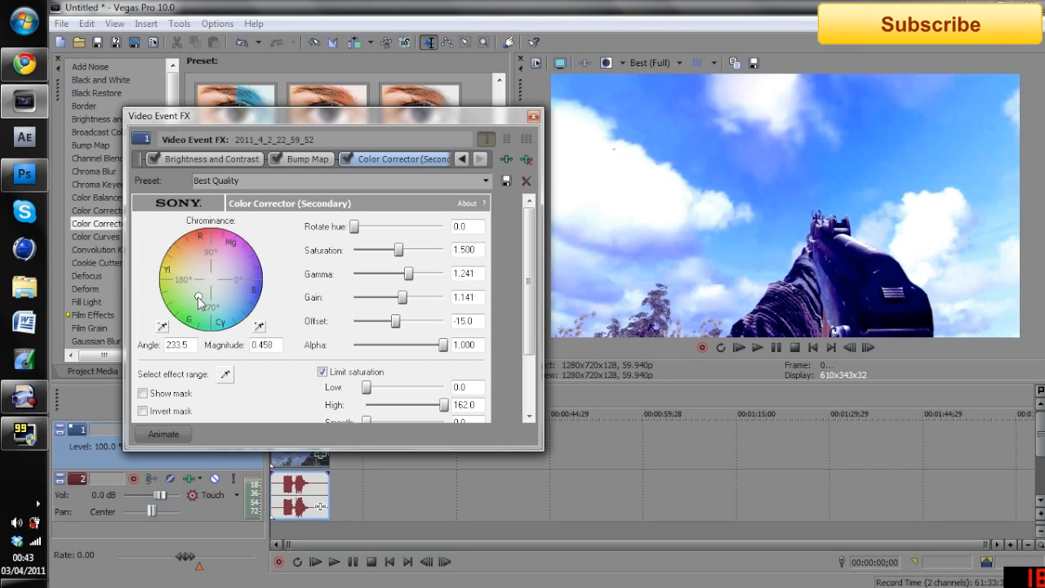
left_click_drag(200, 300, 221, 294)
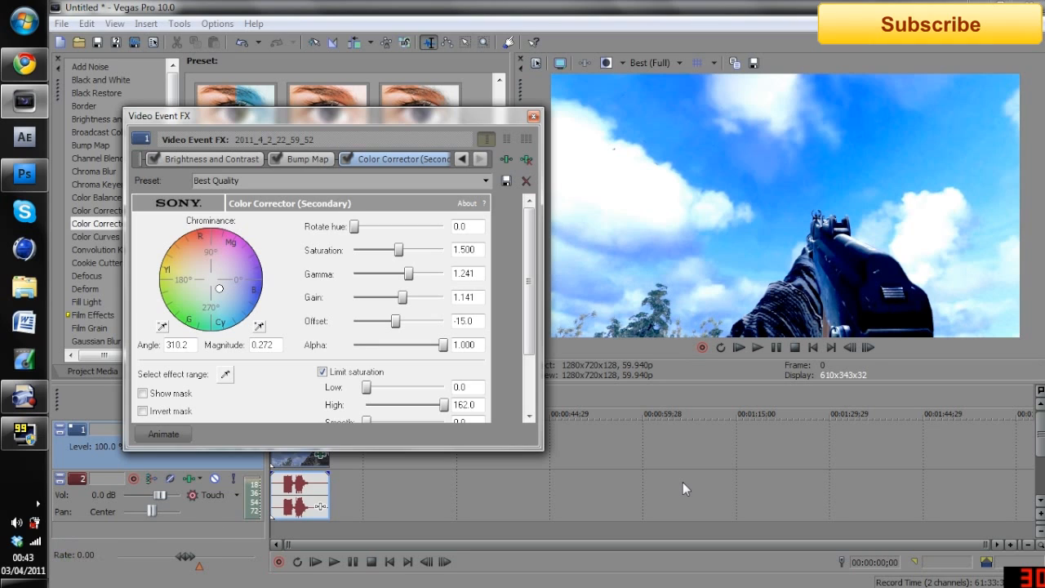
left_click(531, 119)
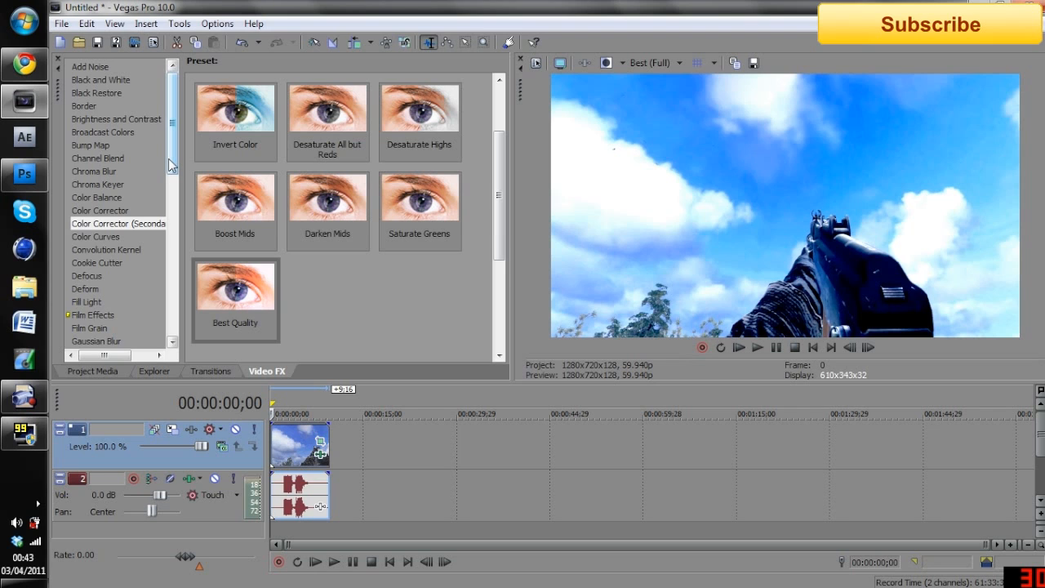
Apply the Glow effect with the Best Quality preset to the video event, trying suppression at 0.000 and restoring it to 1.000
left_click_drag(172, 165, 160, 186)
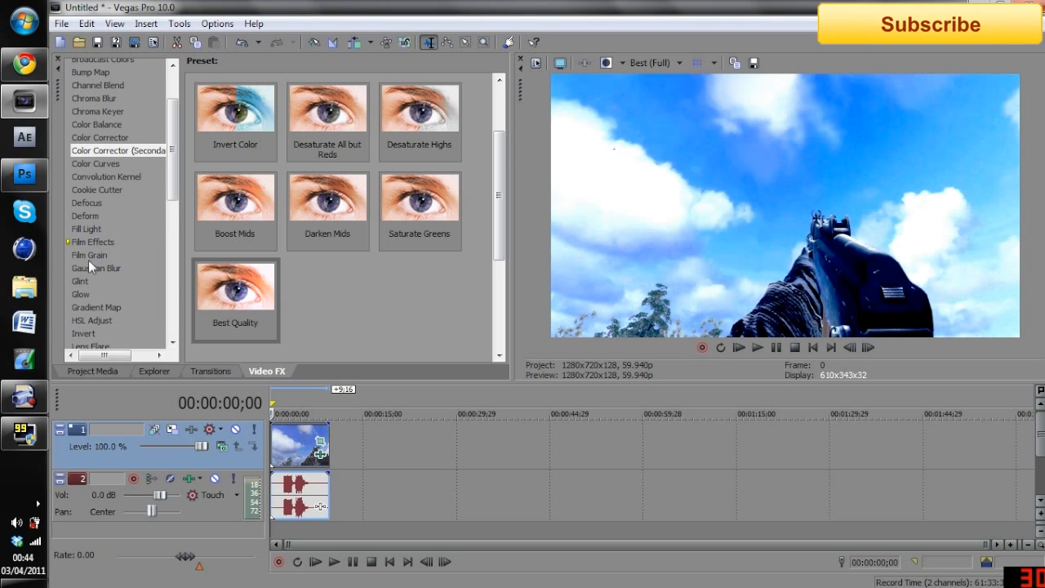
left_click(79, 294)
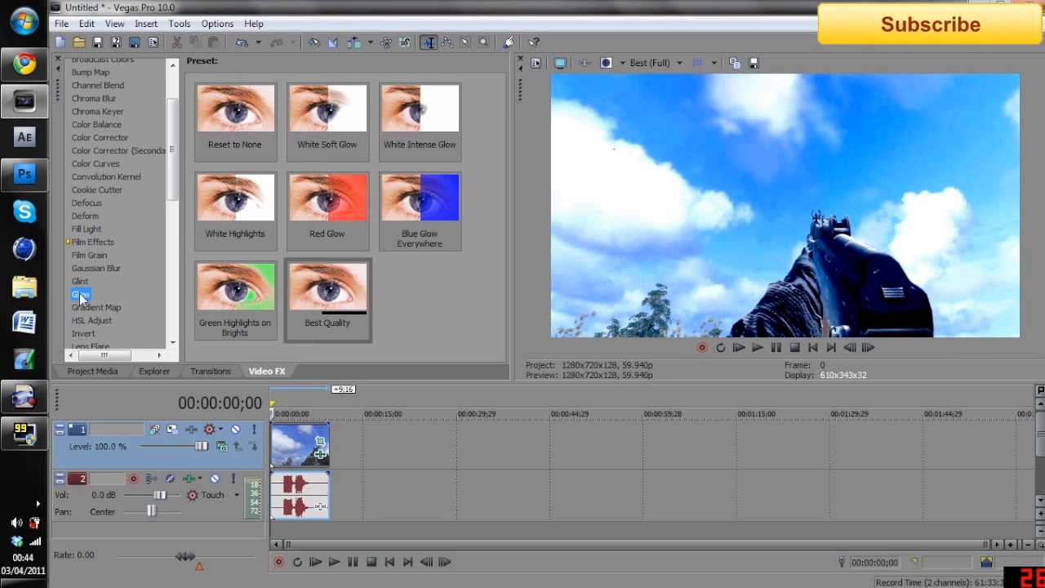
left_click_drag(326, 311, 294, 462)
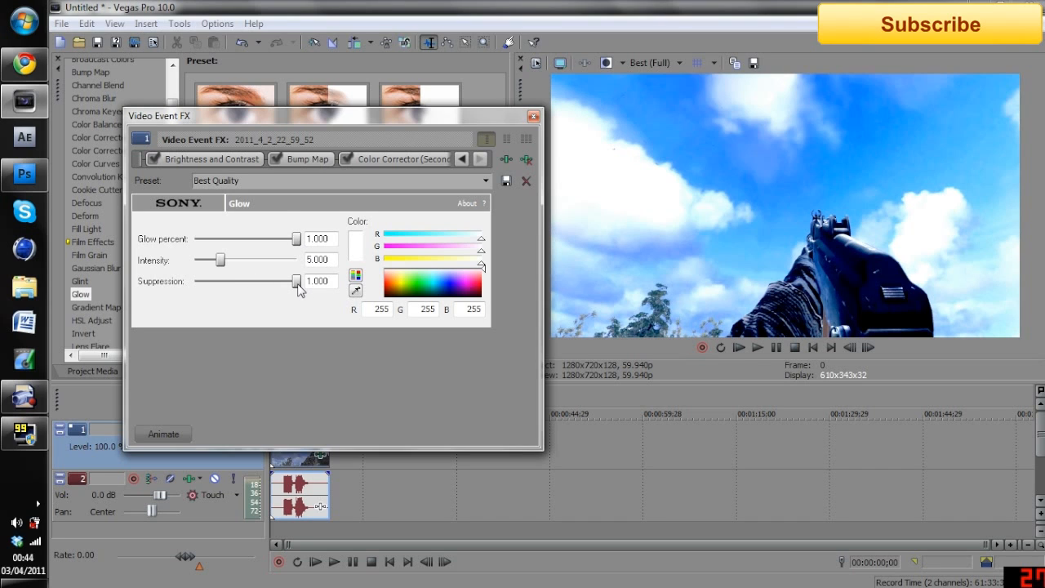
left_click_drag(297, 281, 183, 313)
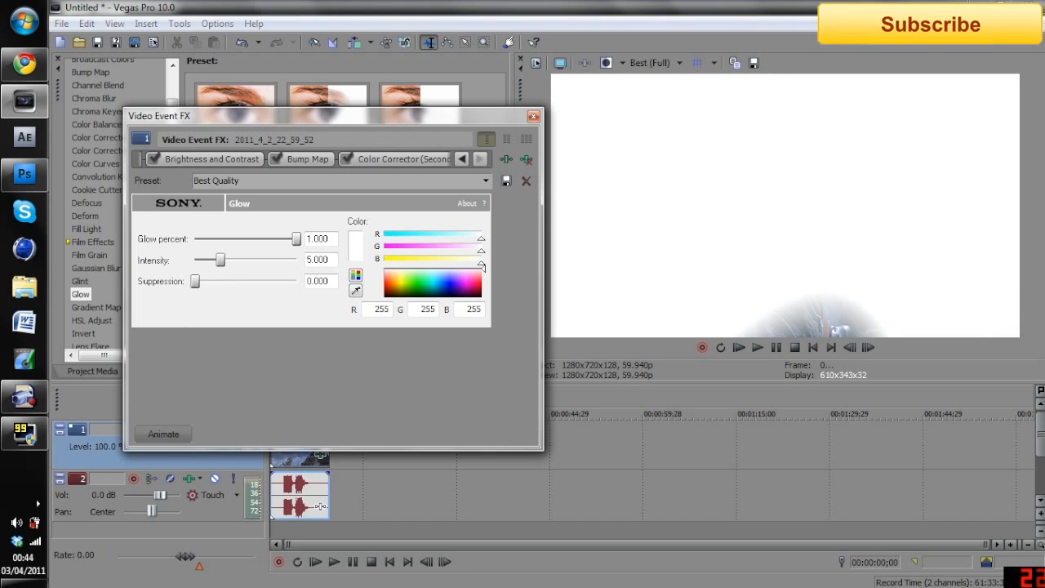
left_click_drag(197, 281, 342, 292)
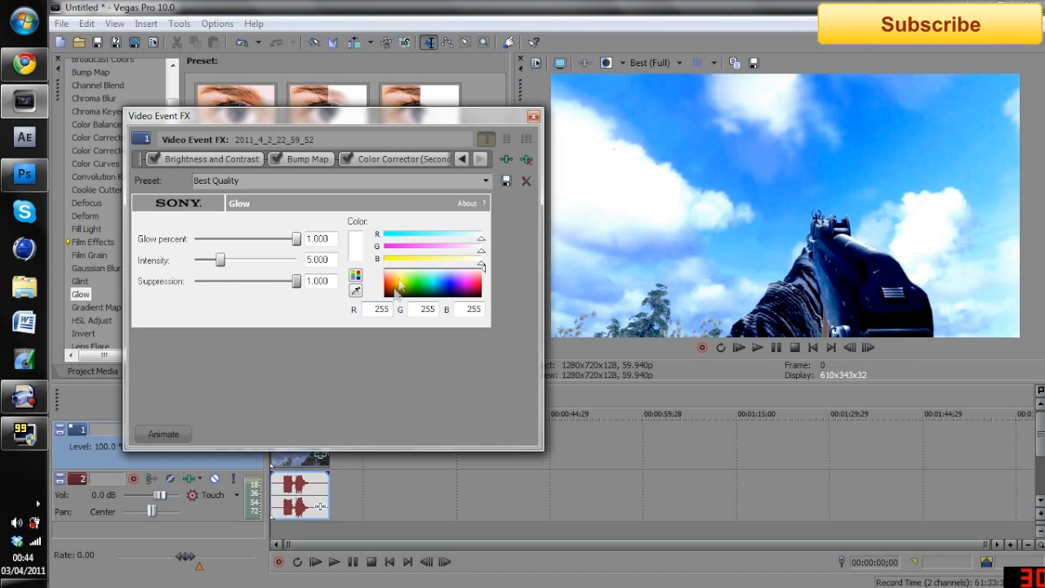
left_click(532, 117)
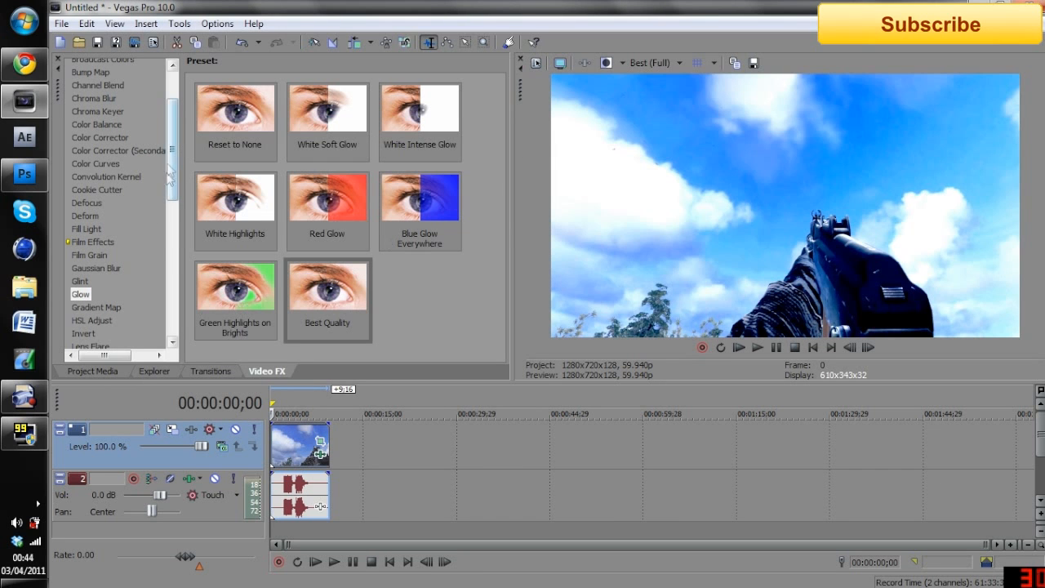
Apply the Saturation Adjust effect with the Best Quality preset to the video event
scroll(148, 245, "down", 2)
scroll(196, 204, "down", 4)
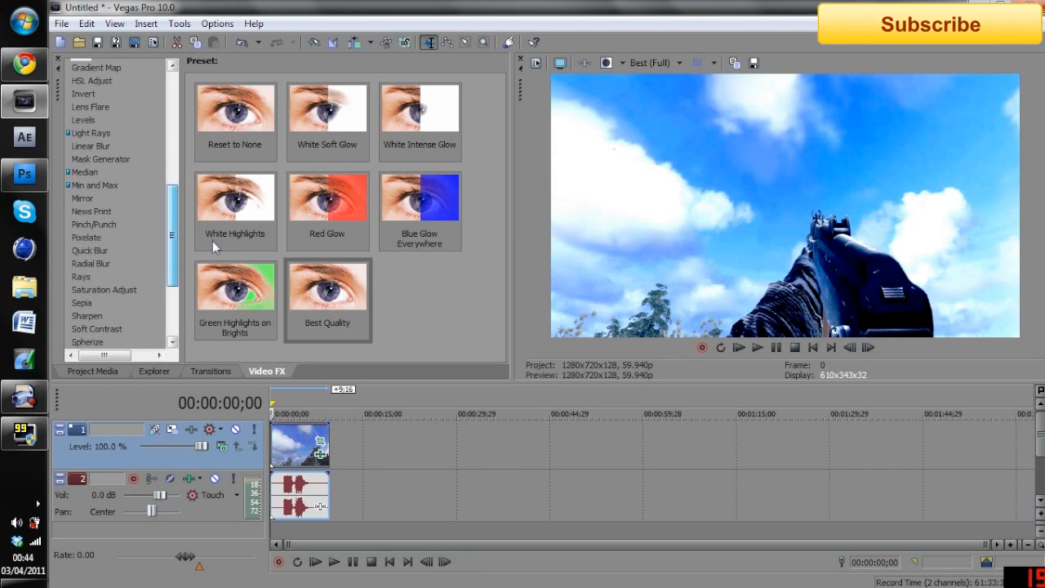
left_click(111, 289)
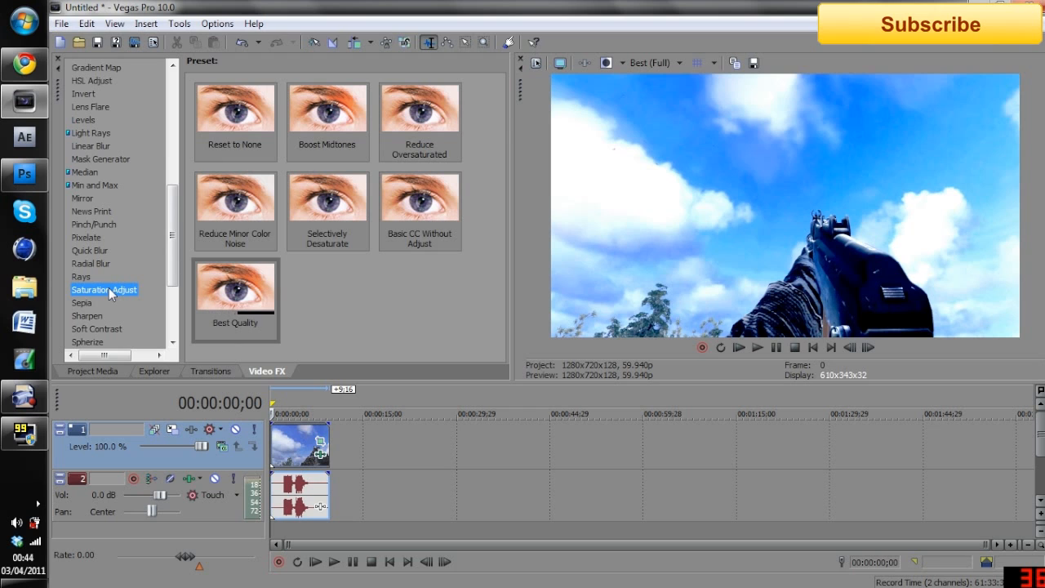
left_click_drag(231, 290, 285, 443)
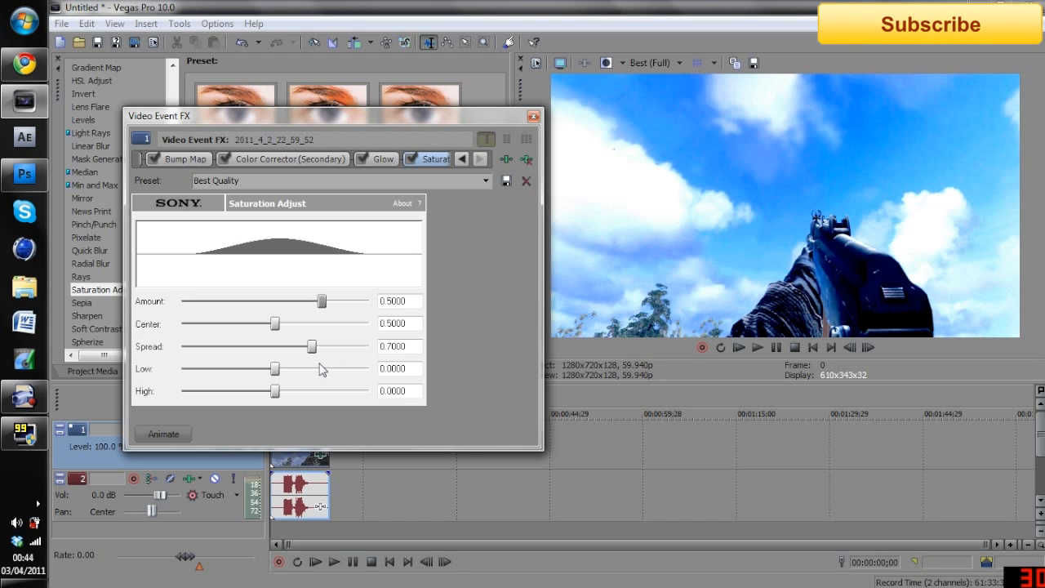
left_click(533, 116)
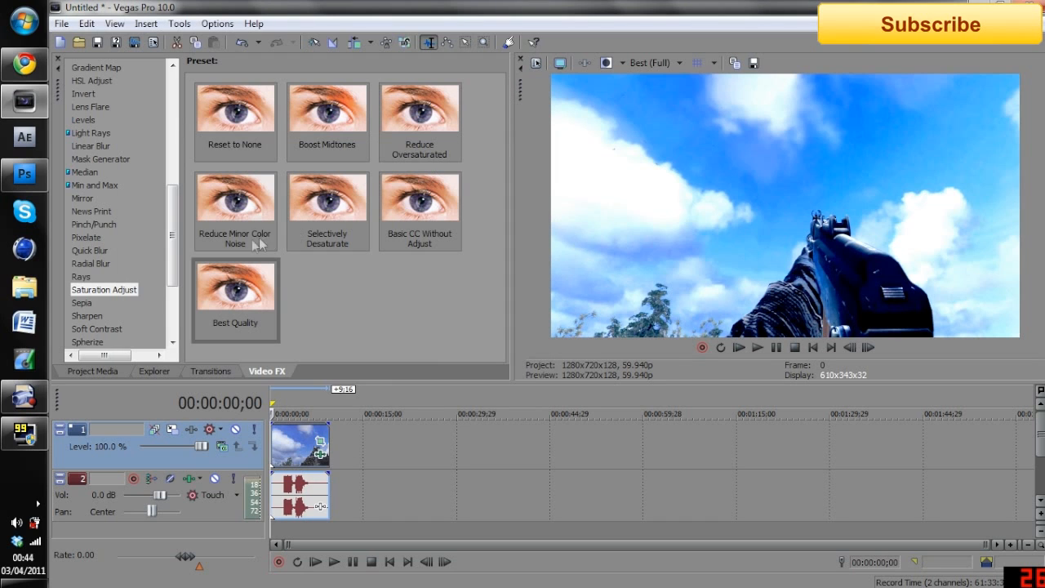
Apply the Sharpen effect with the Best Quality preset to the video event
left_click(89, 317)
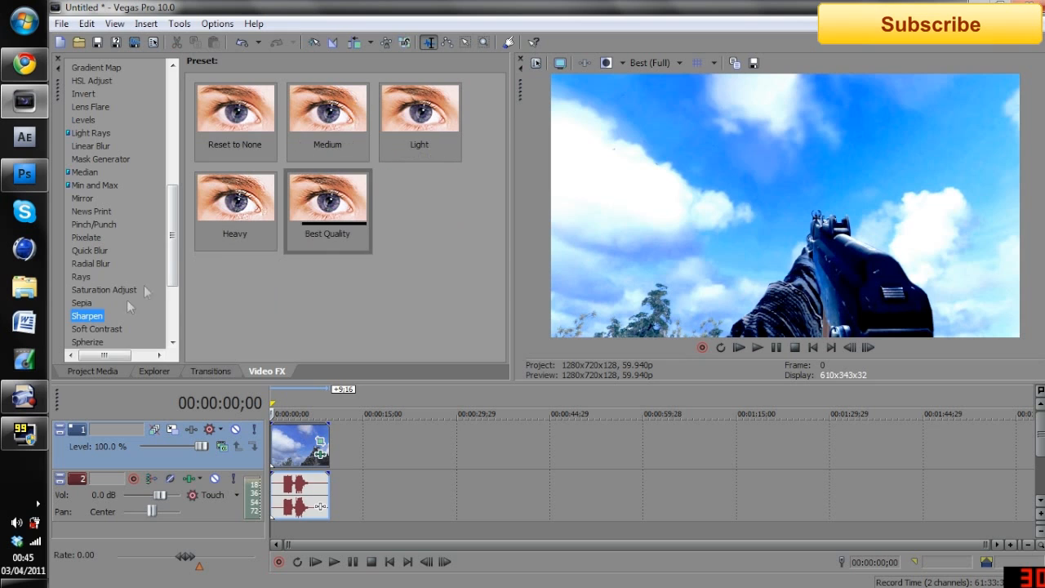
left_click_drag(326, 212, 290, 463)
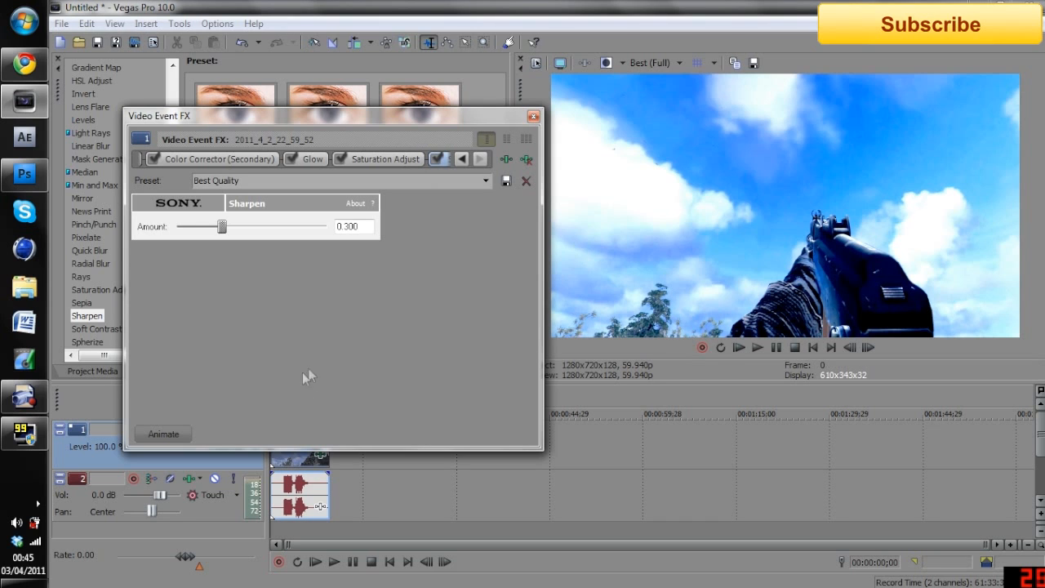
left_click(533, 118)
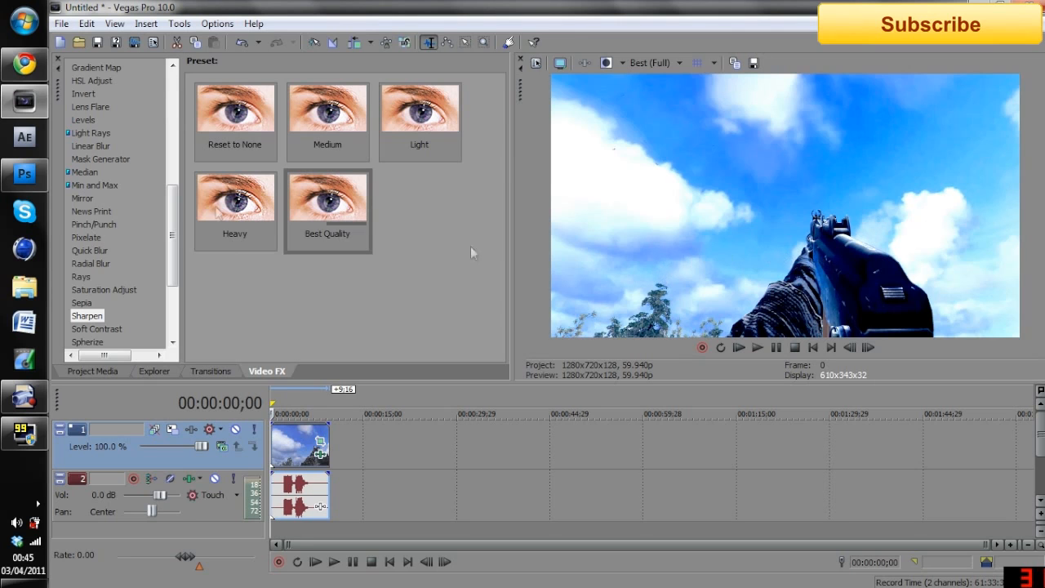
Switch to Chrome and examine the letterbox bars of the YouTube video "Best Hauppauge HD PVR Settings! | Sony Vegas 10.0"
left_click(18, 63)
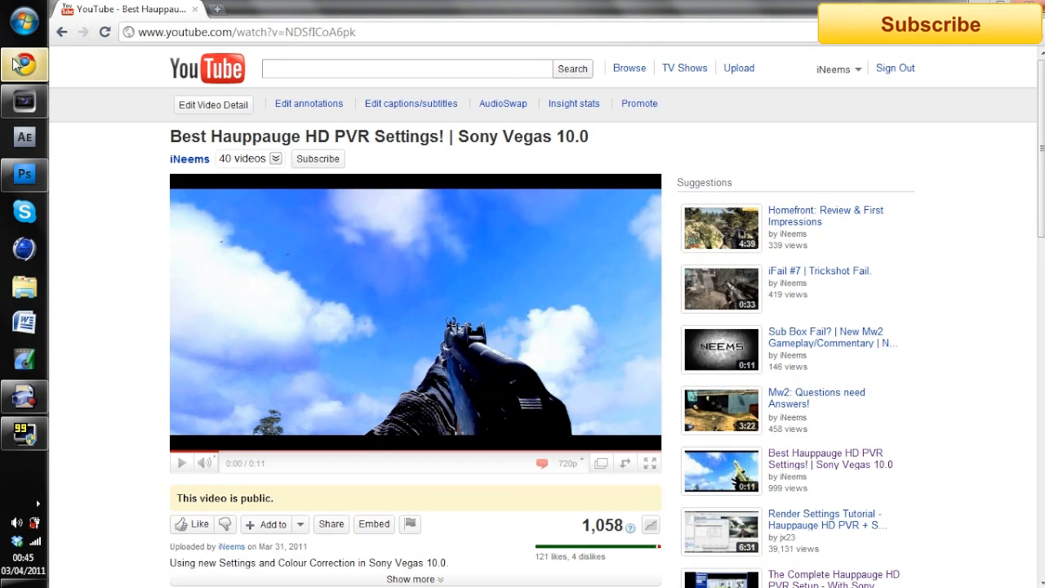
left_click(16, 64)
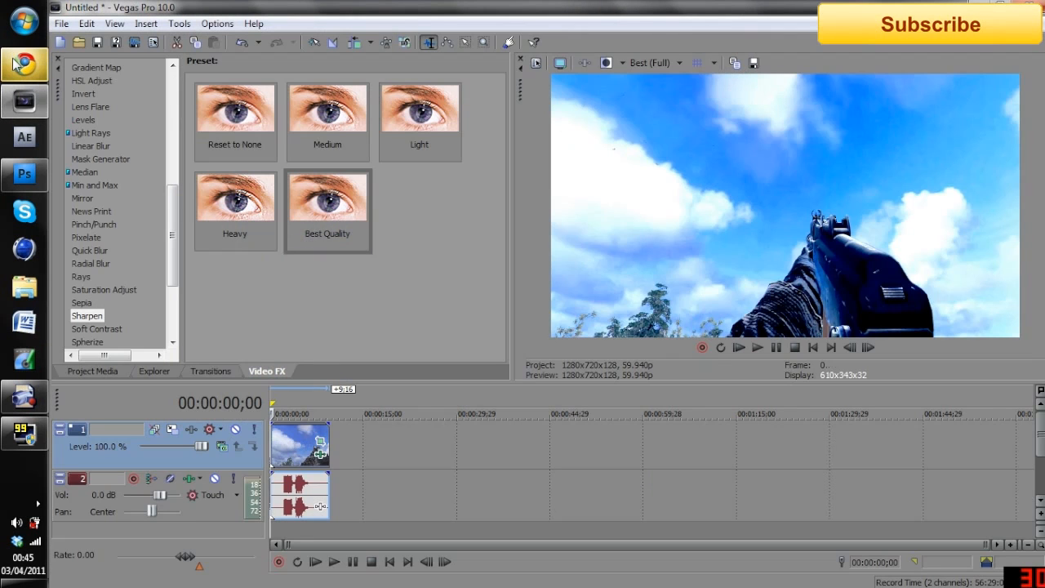
left_click(22, 63)
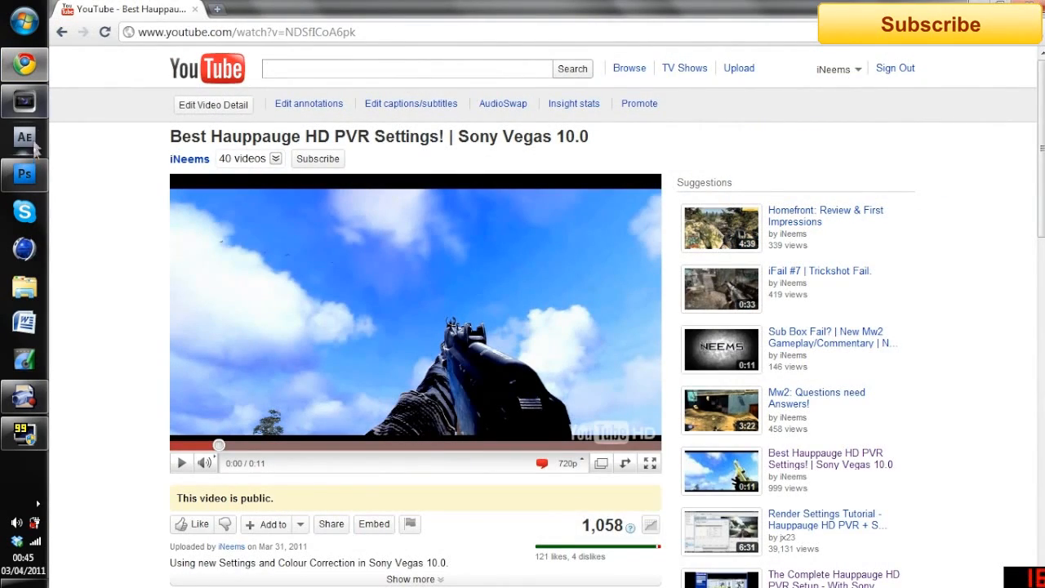
Switch to Photoshop and create a new 1280 by 720 pixel RGB document with a transparent background
left_click(24, 174)
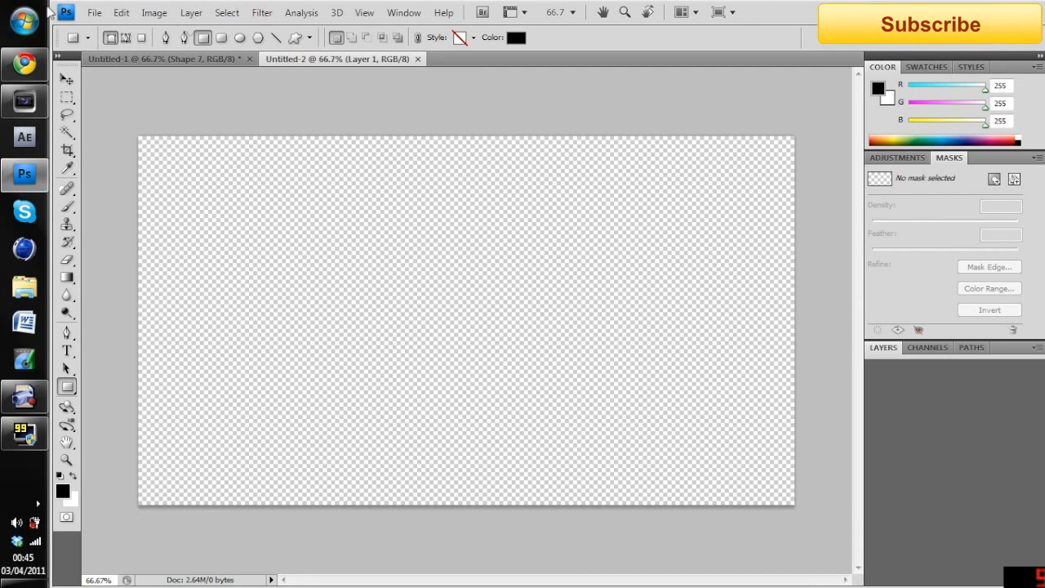
left_click(94, 12)
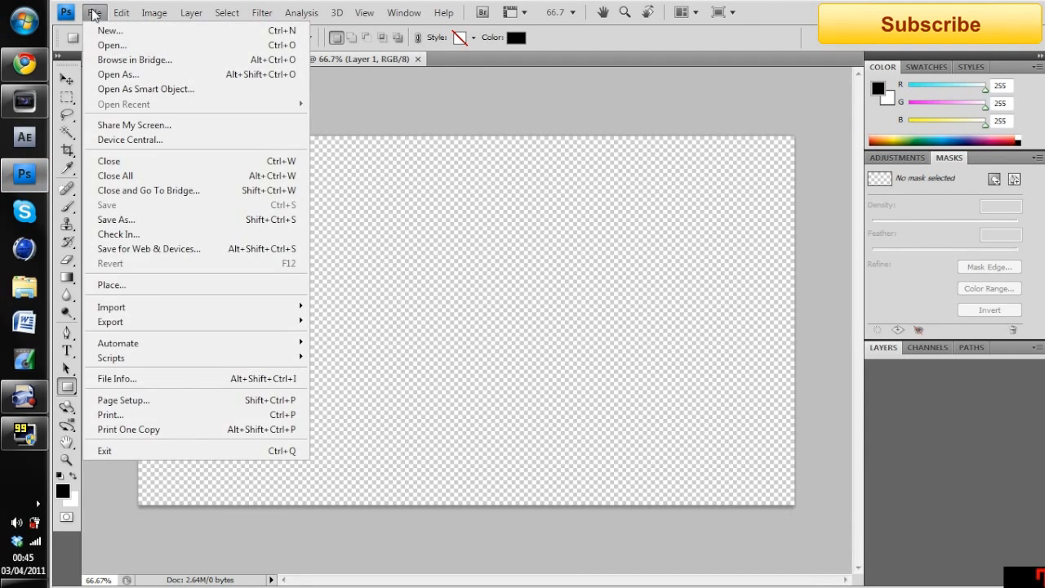
left_click(94, 27)
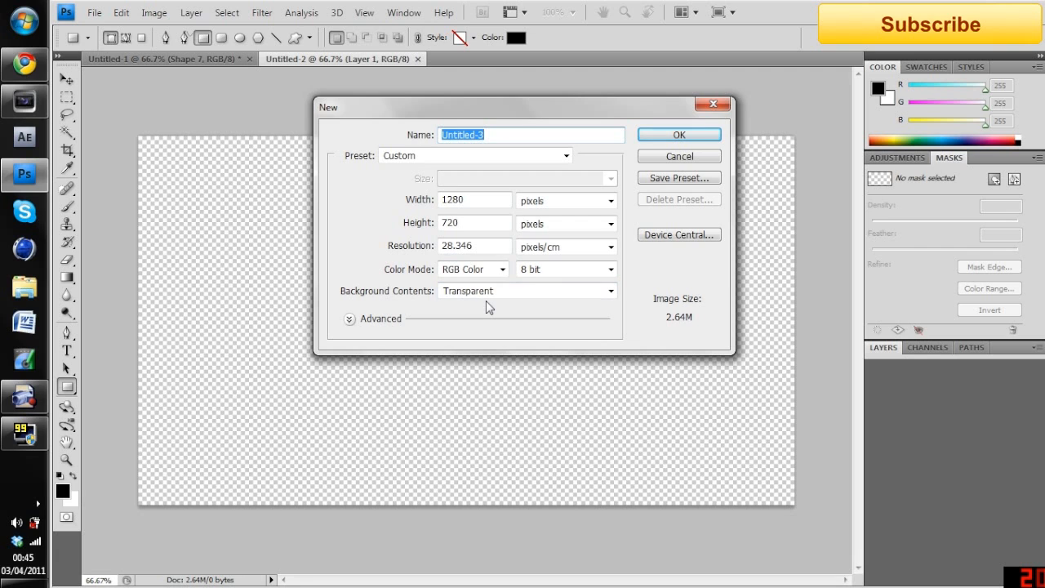
left_click(671, 138)
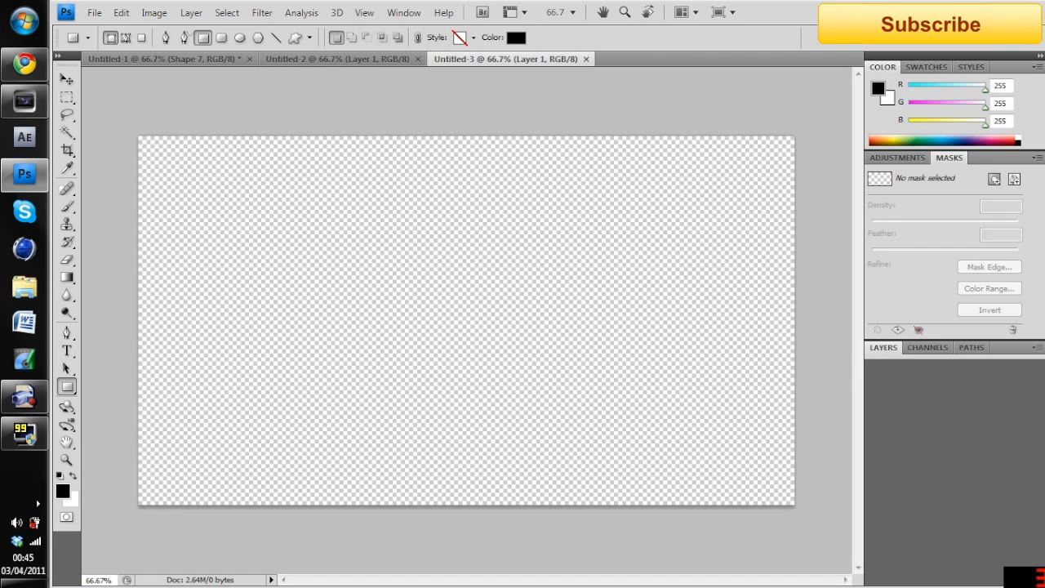
Draw thin black rectangles across the full width of the canvas along its upper and lower edges as letterbox bars
left_click_drag(107, 105, 836, 156)
left_click_drag(838, 530, 102, 487)
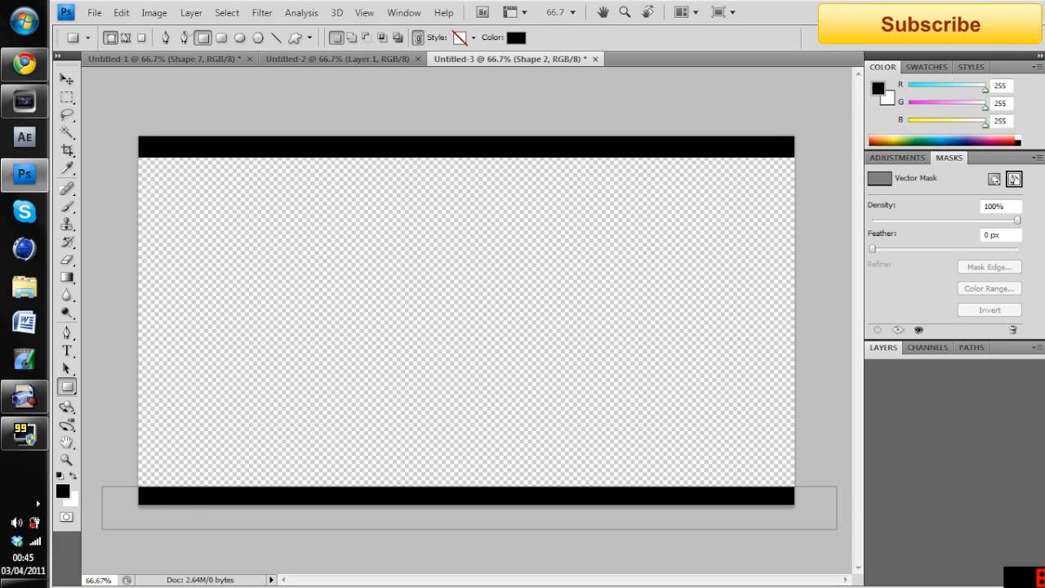
left_click_drag(837, 530, 96, 482)
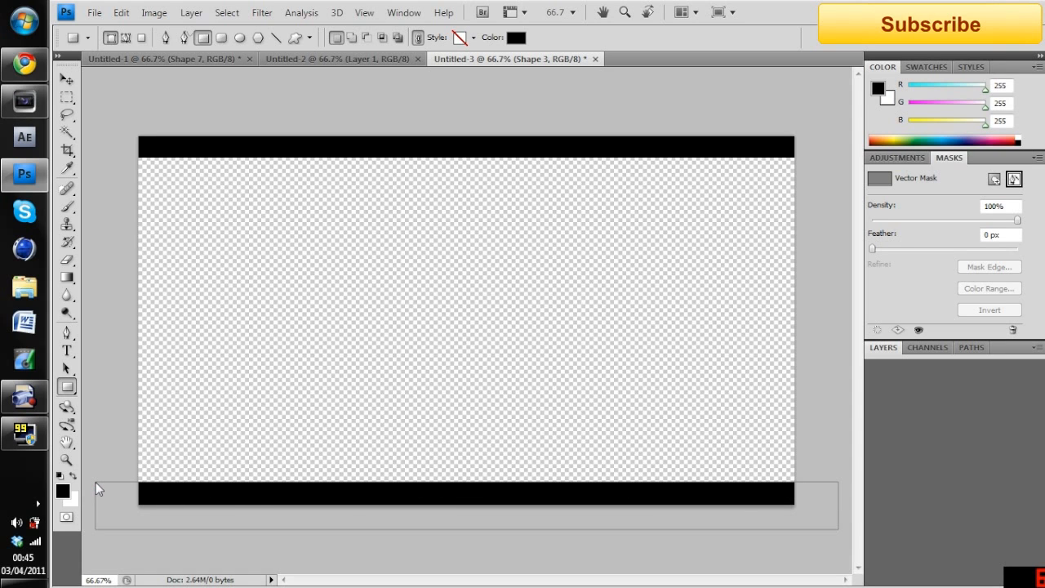
Switch to Vegas Pro and import HD Lines.png into the project media
left_click(25, 99)
left_click(92, 371)
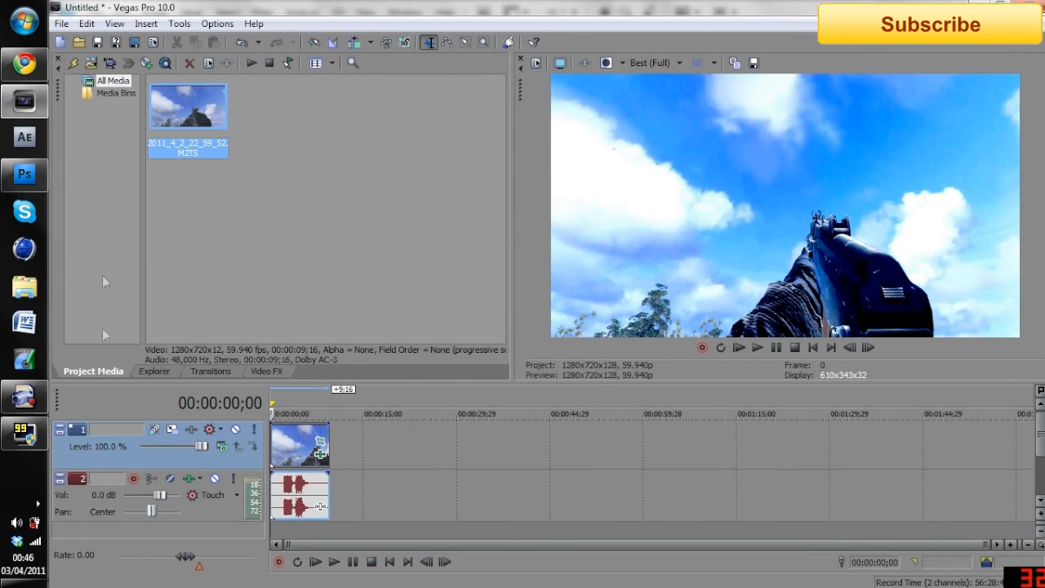
left_click(91, 63)
type("hd")
left_click(531, 357)
left_click(697, 338)
Insert a new video track above the gameplay clip and place HD Lines.png at its start
left_click_drag(263, 140, 411, 414)
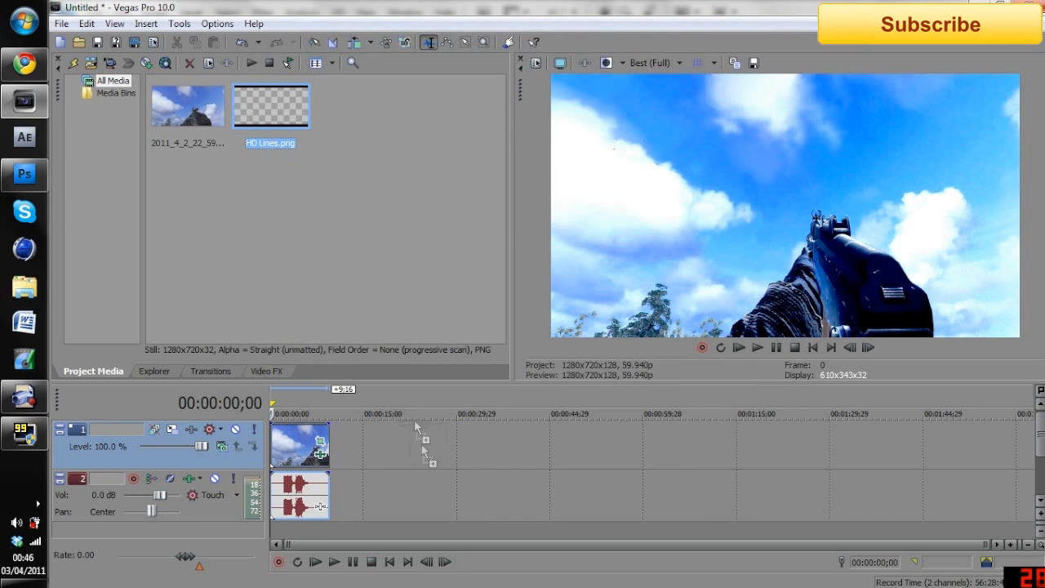
left_click_drag(365, 460, 365, 459)
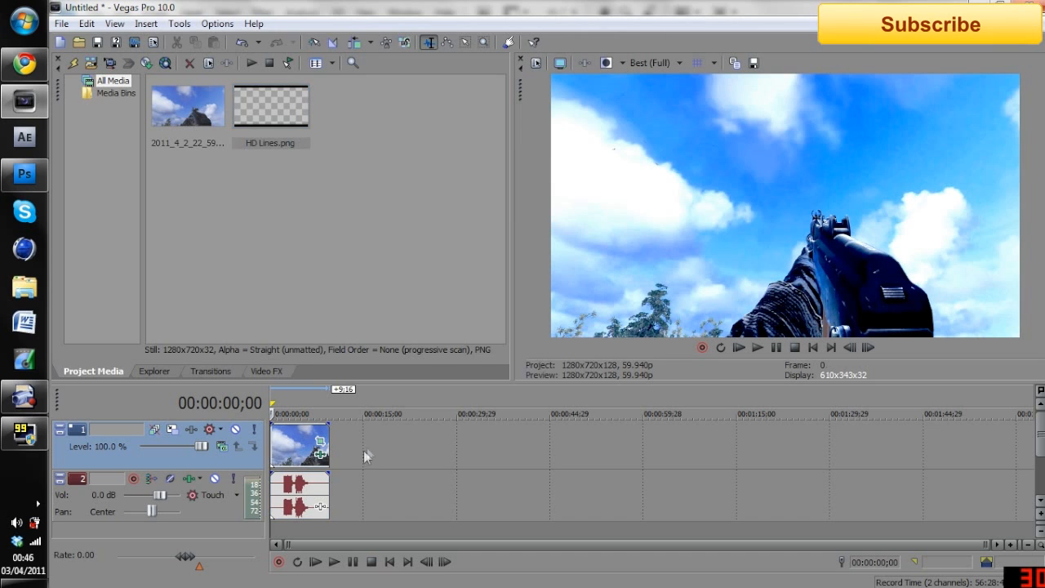
right_click(363, 450)
left_click(449, 309)
left_click_drag(271, 106, 309, 456)
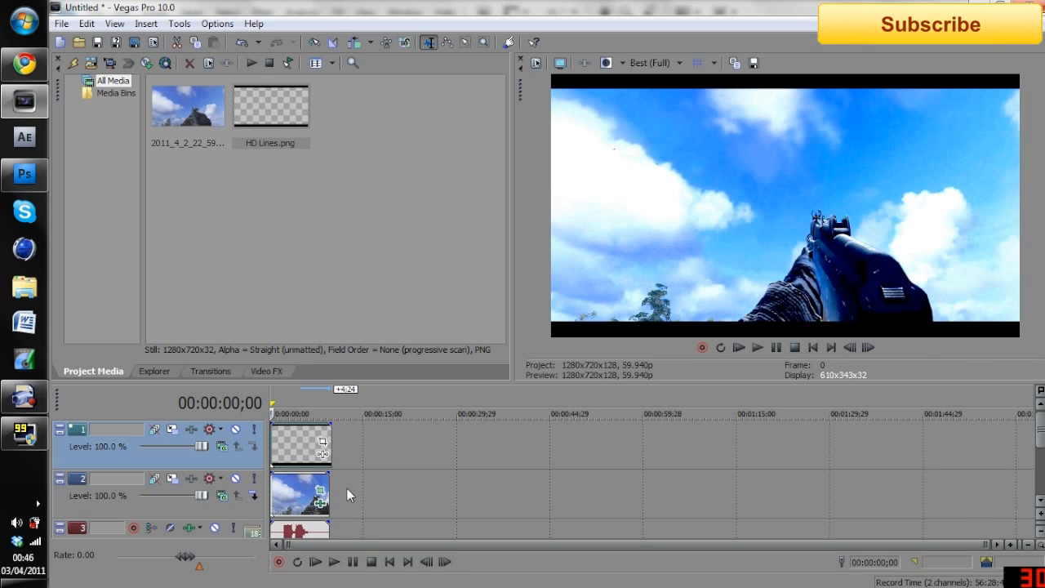
Adjust the end of the HD Lines.png event with a fade-out offset of about 22 frames
left_click_drag(337, 421, 321, 423)
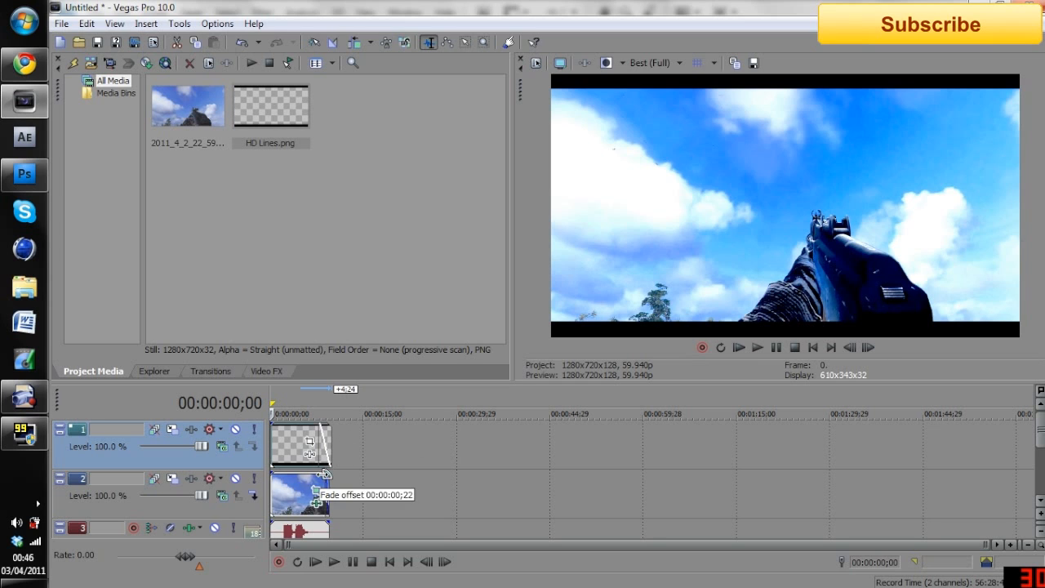